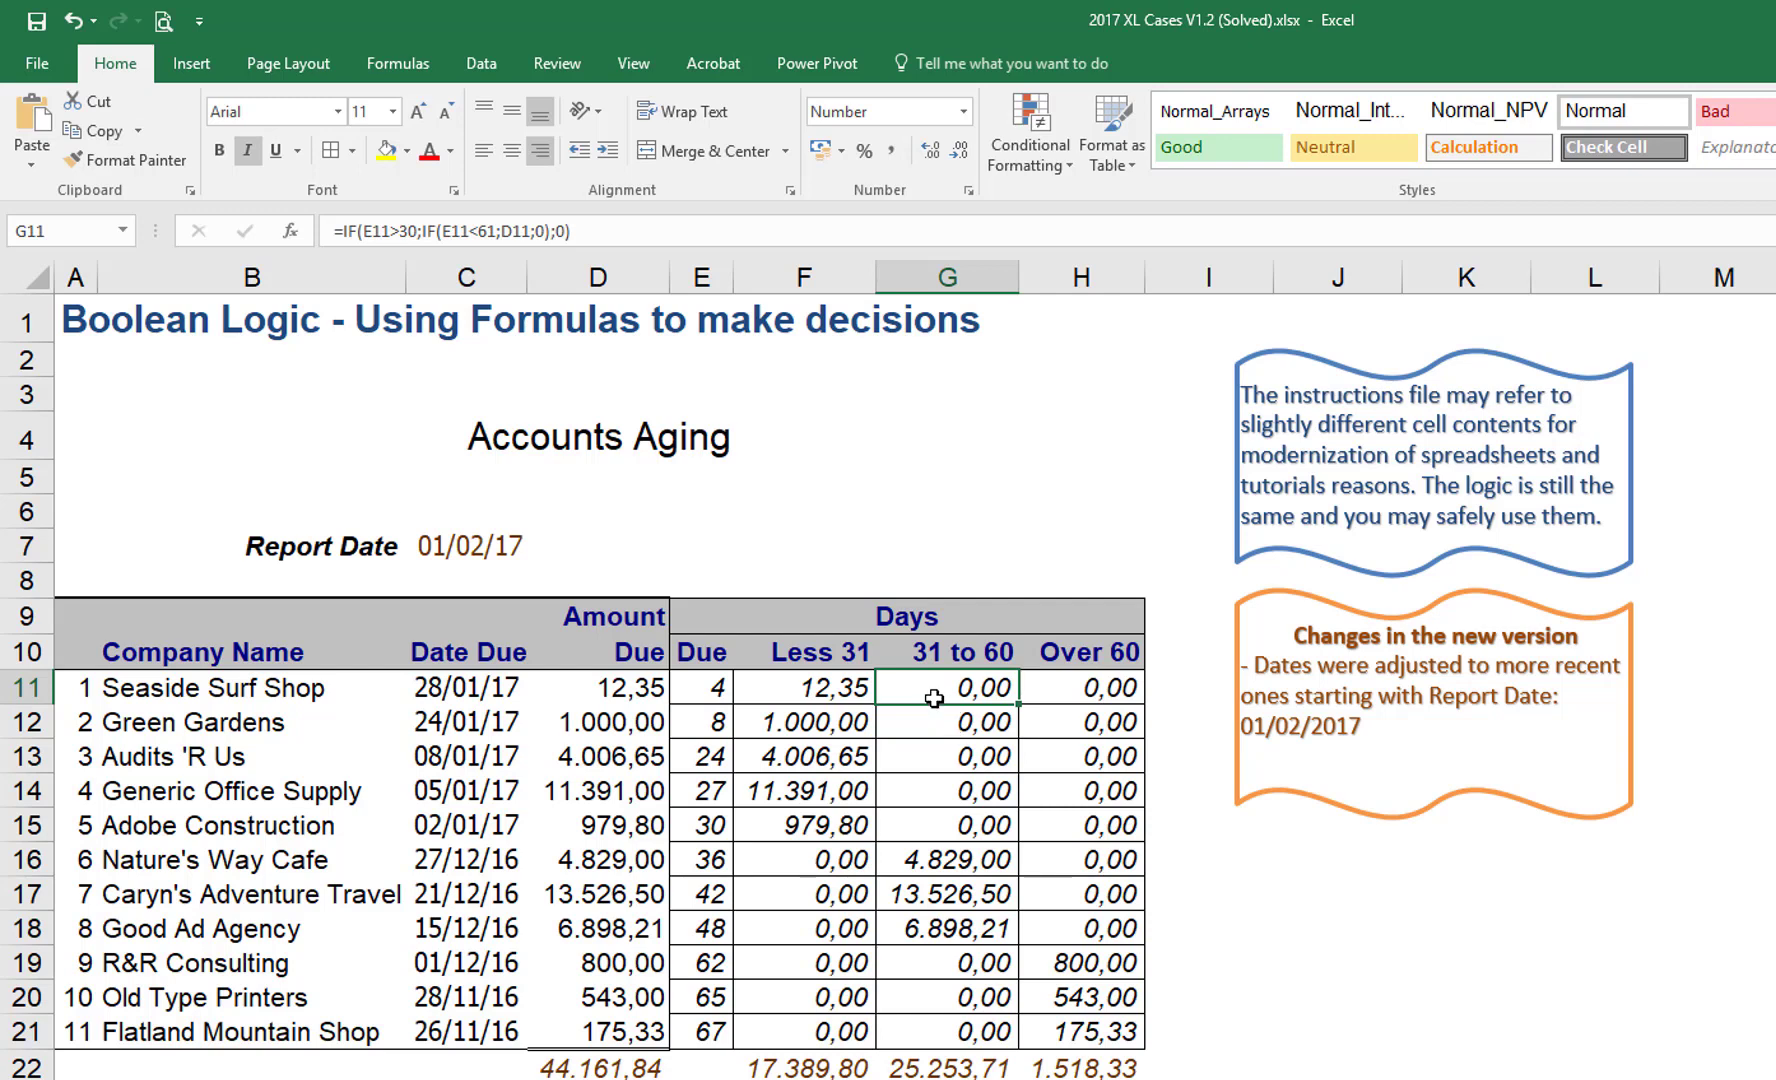
- Replace the formula in G11 with =IF(AND(E11>30;E11<61);D11;0)
click(367, 229)
drag(367, 229, 626, 226)
key(BackSpace)
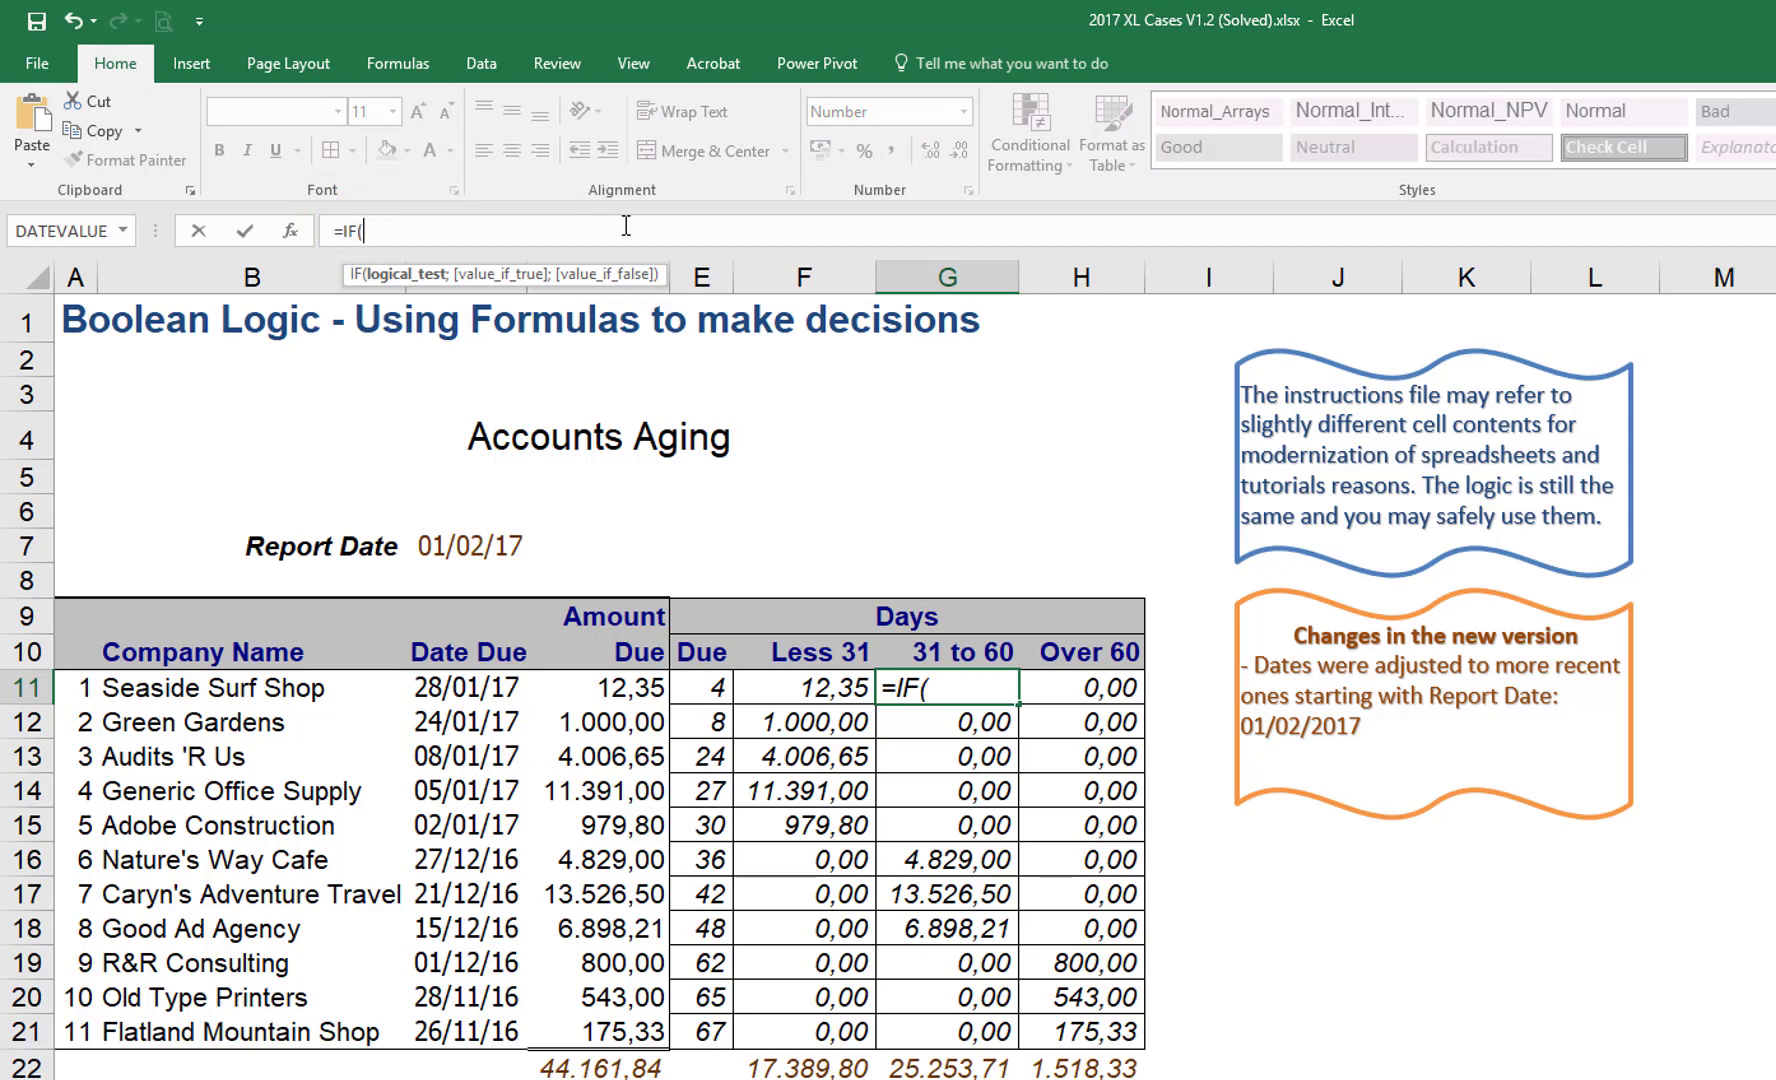
text(and()
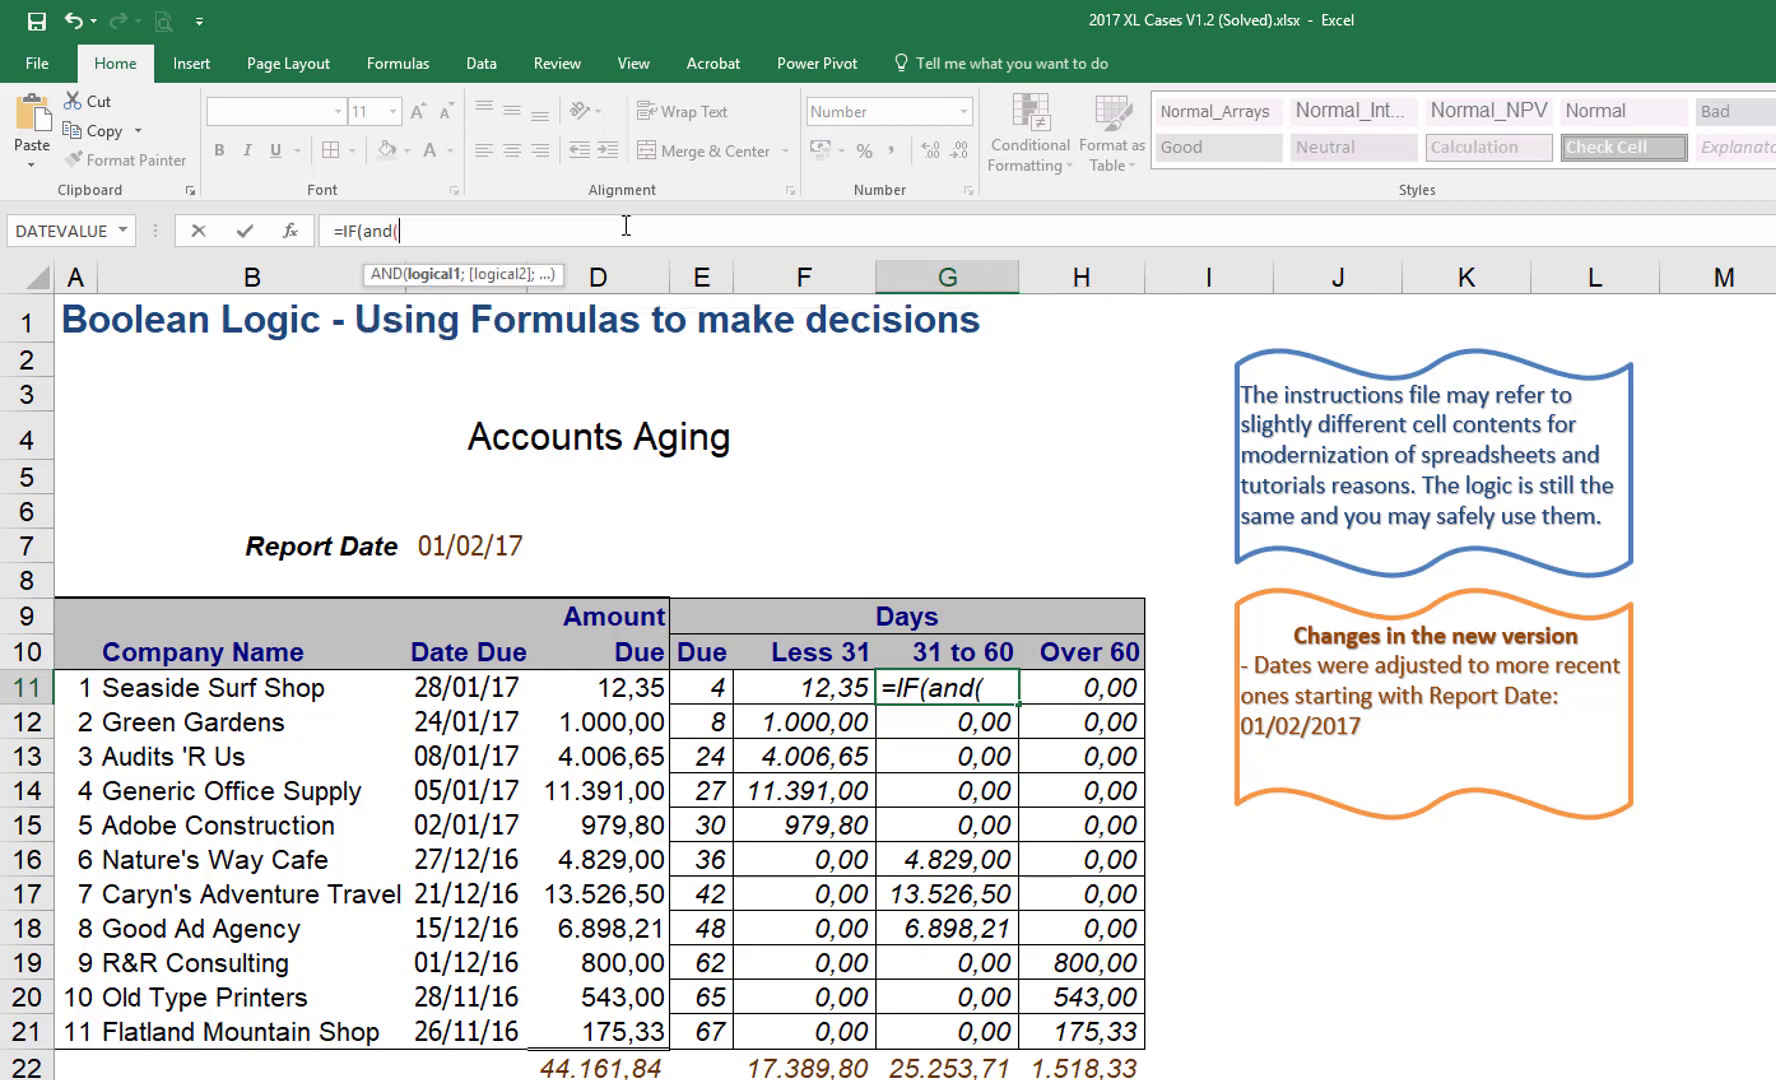
click(718, 688)
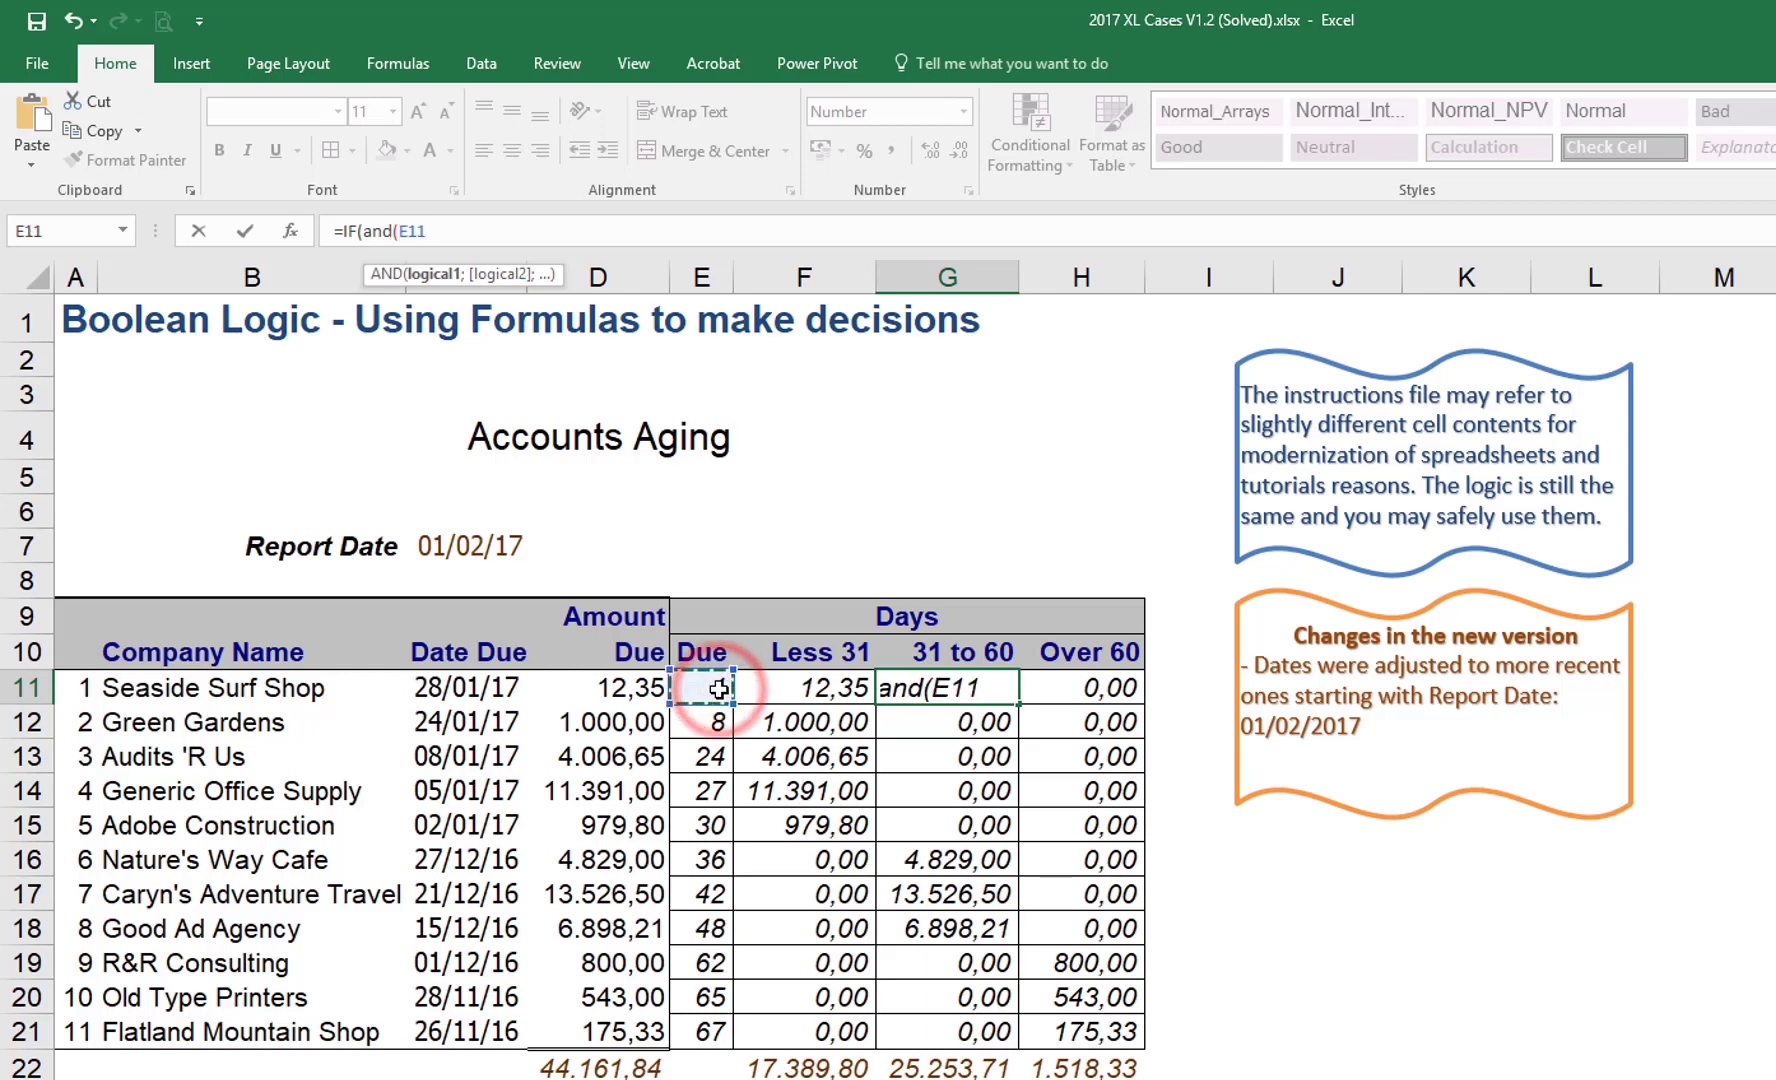
text(>)
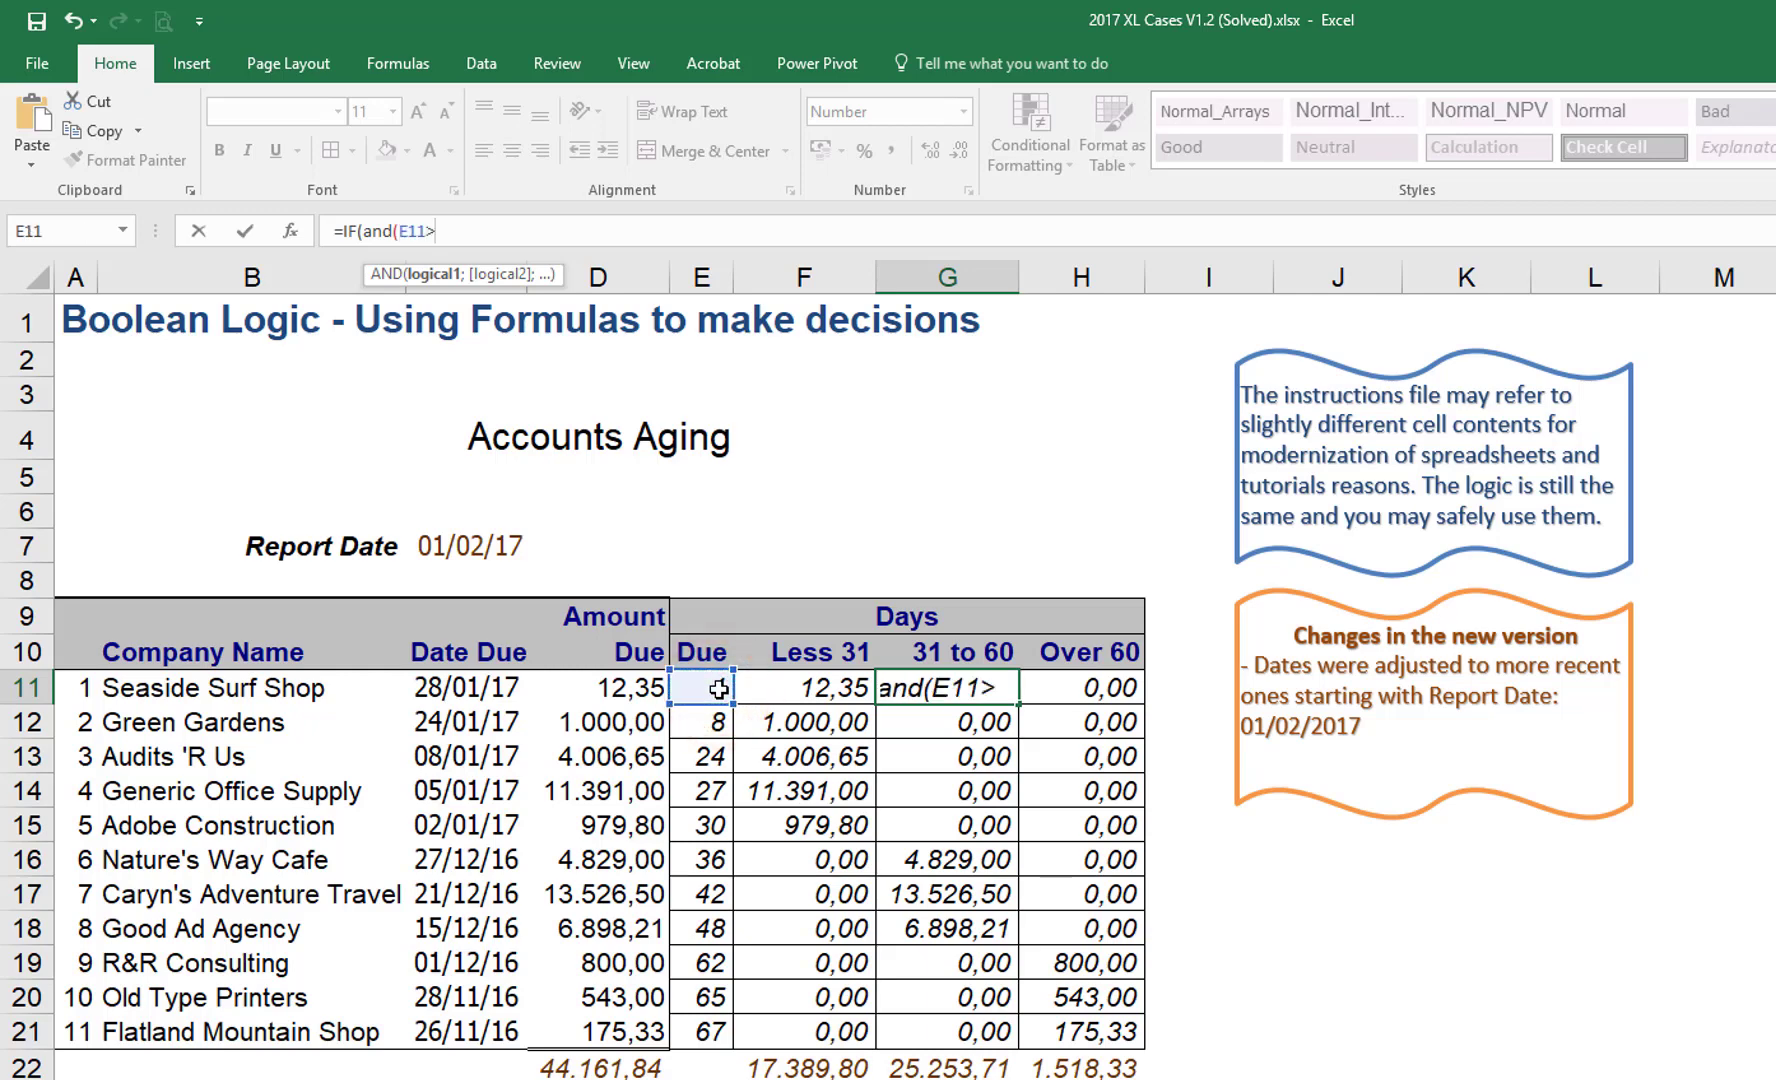
text(30)
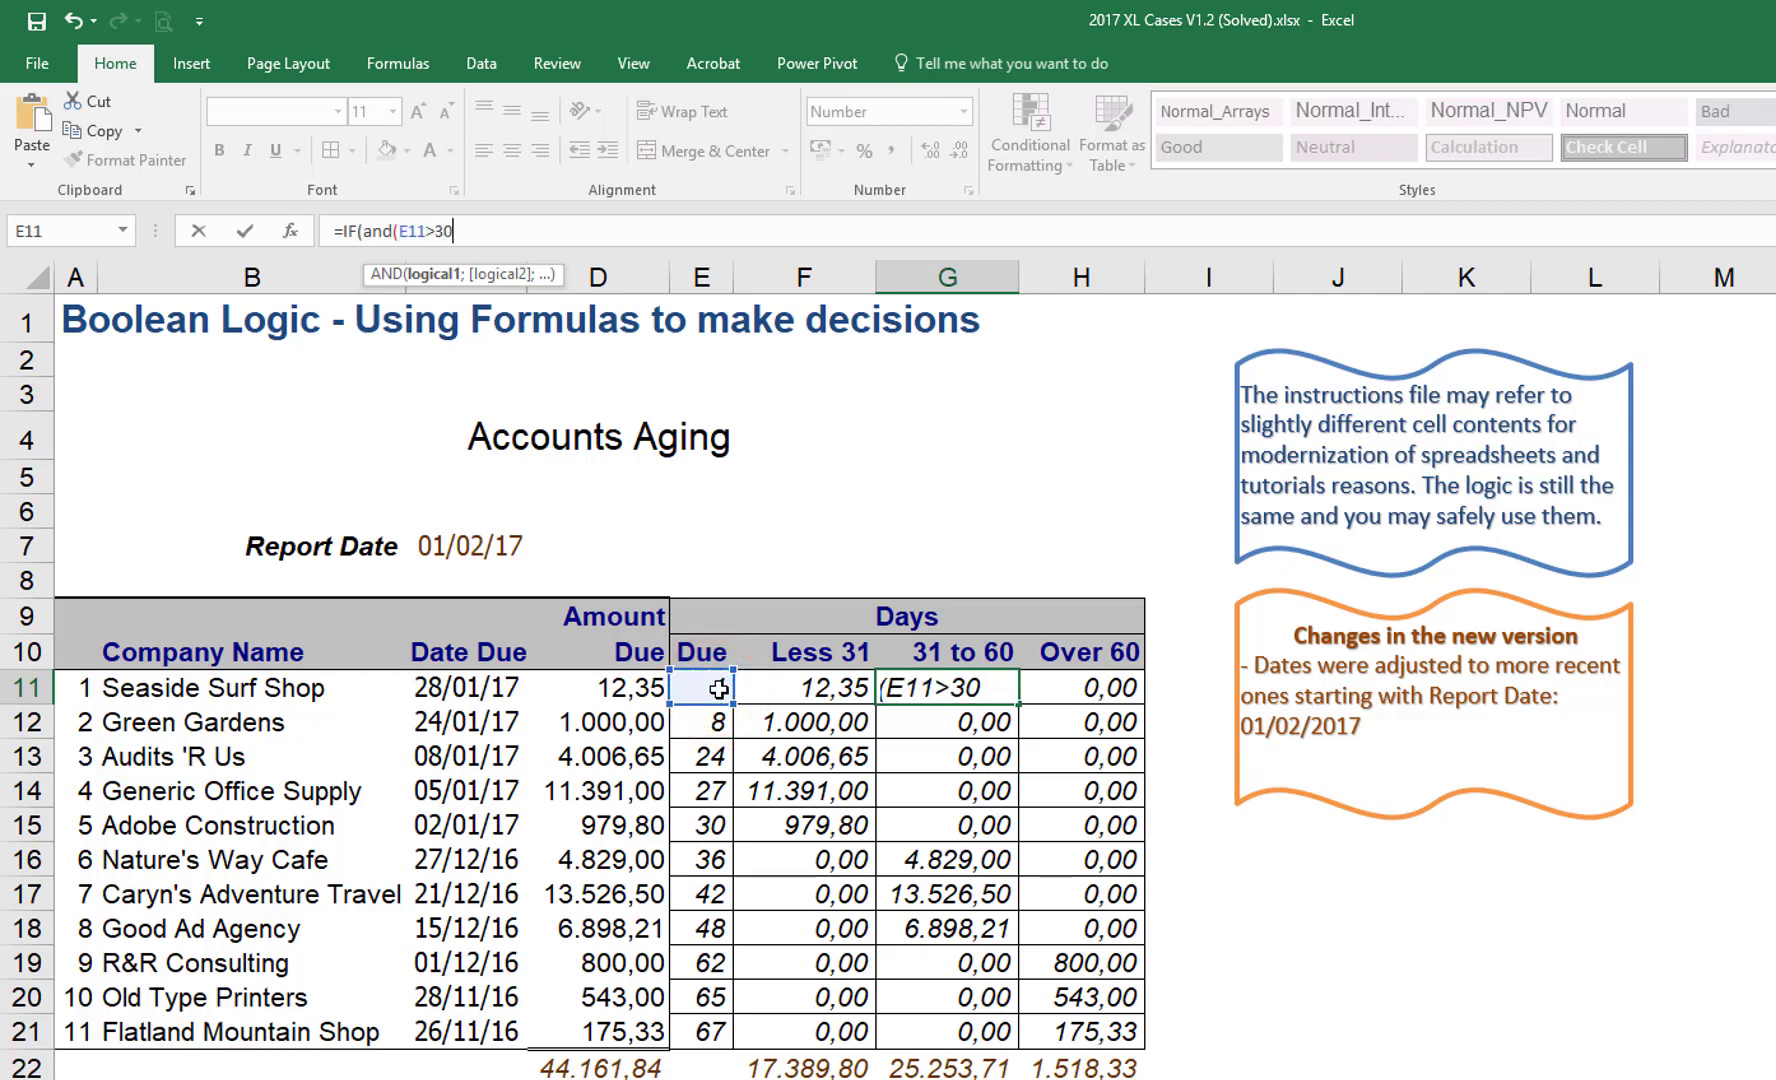
text(,)
key(BackSpace)
text(;)
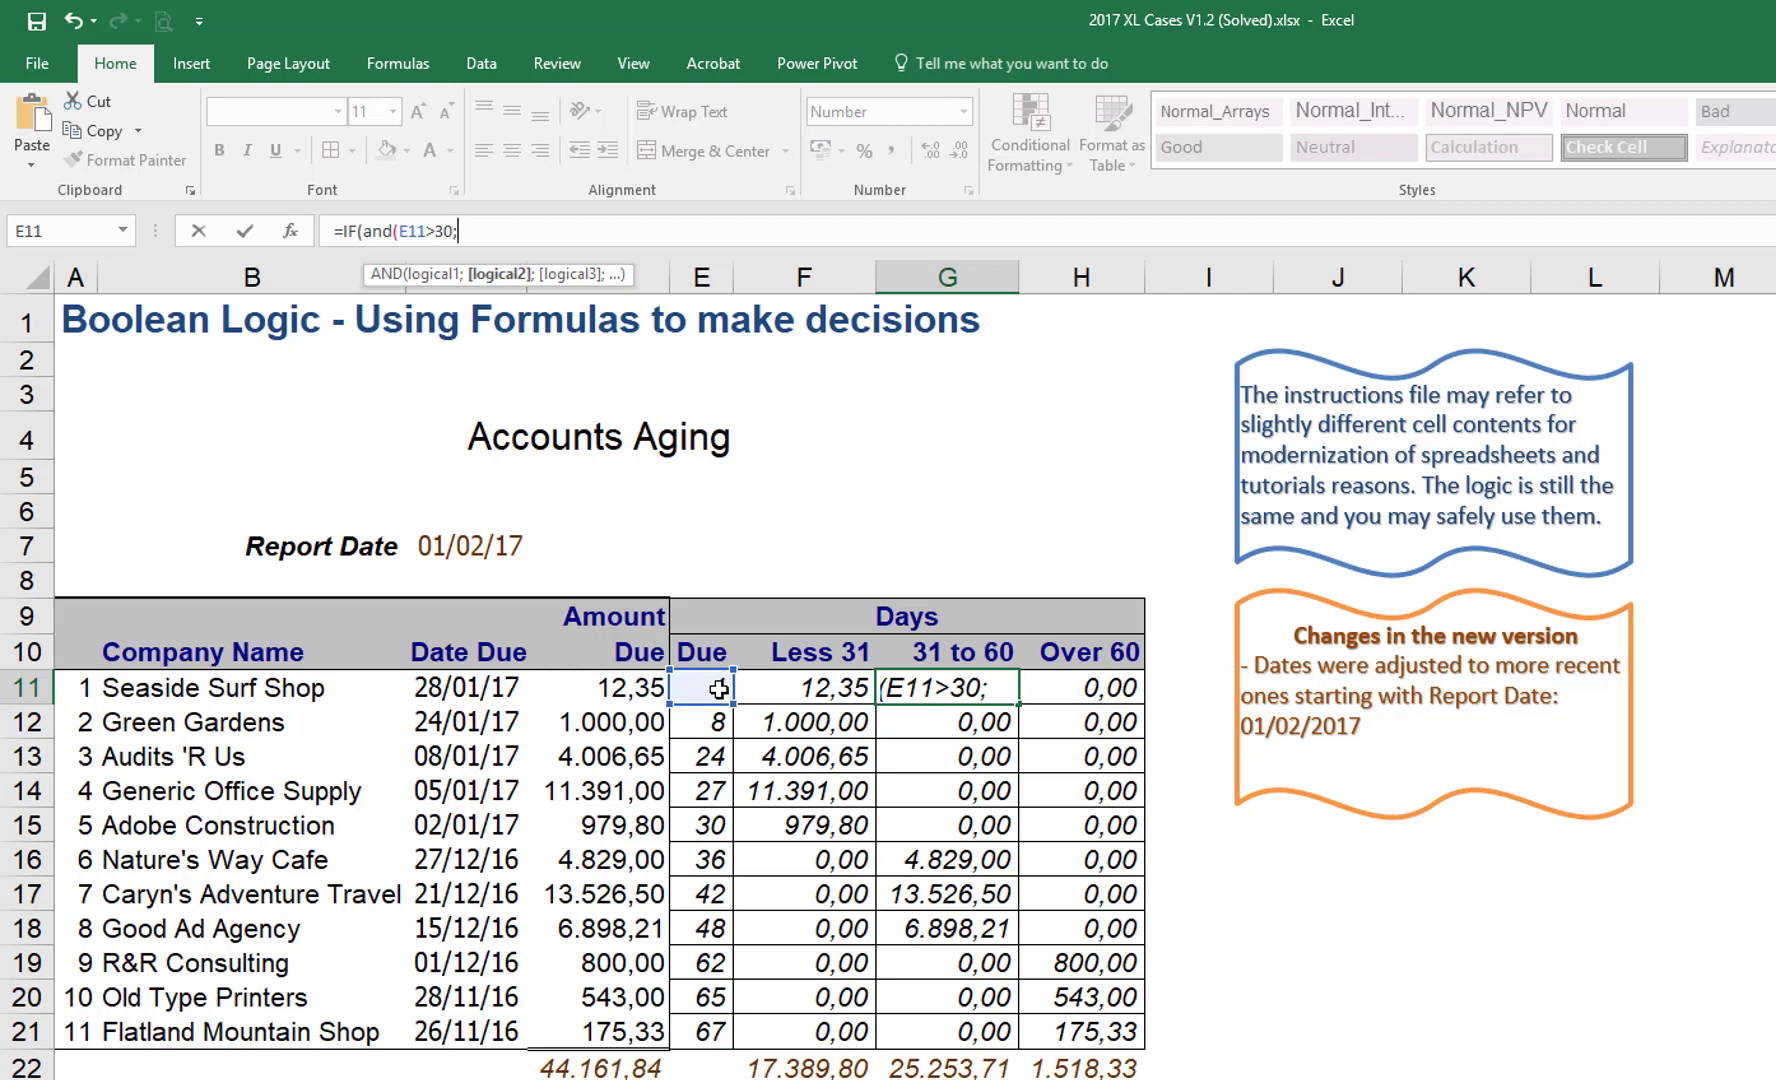
click(718, 688)
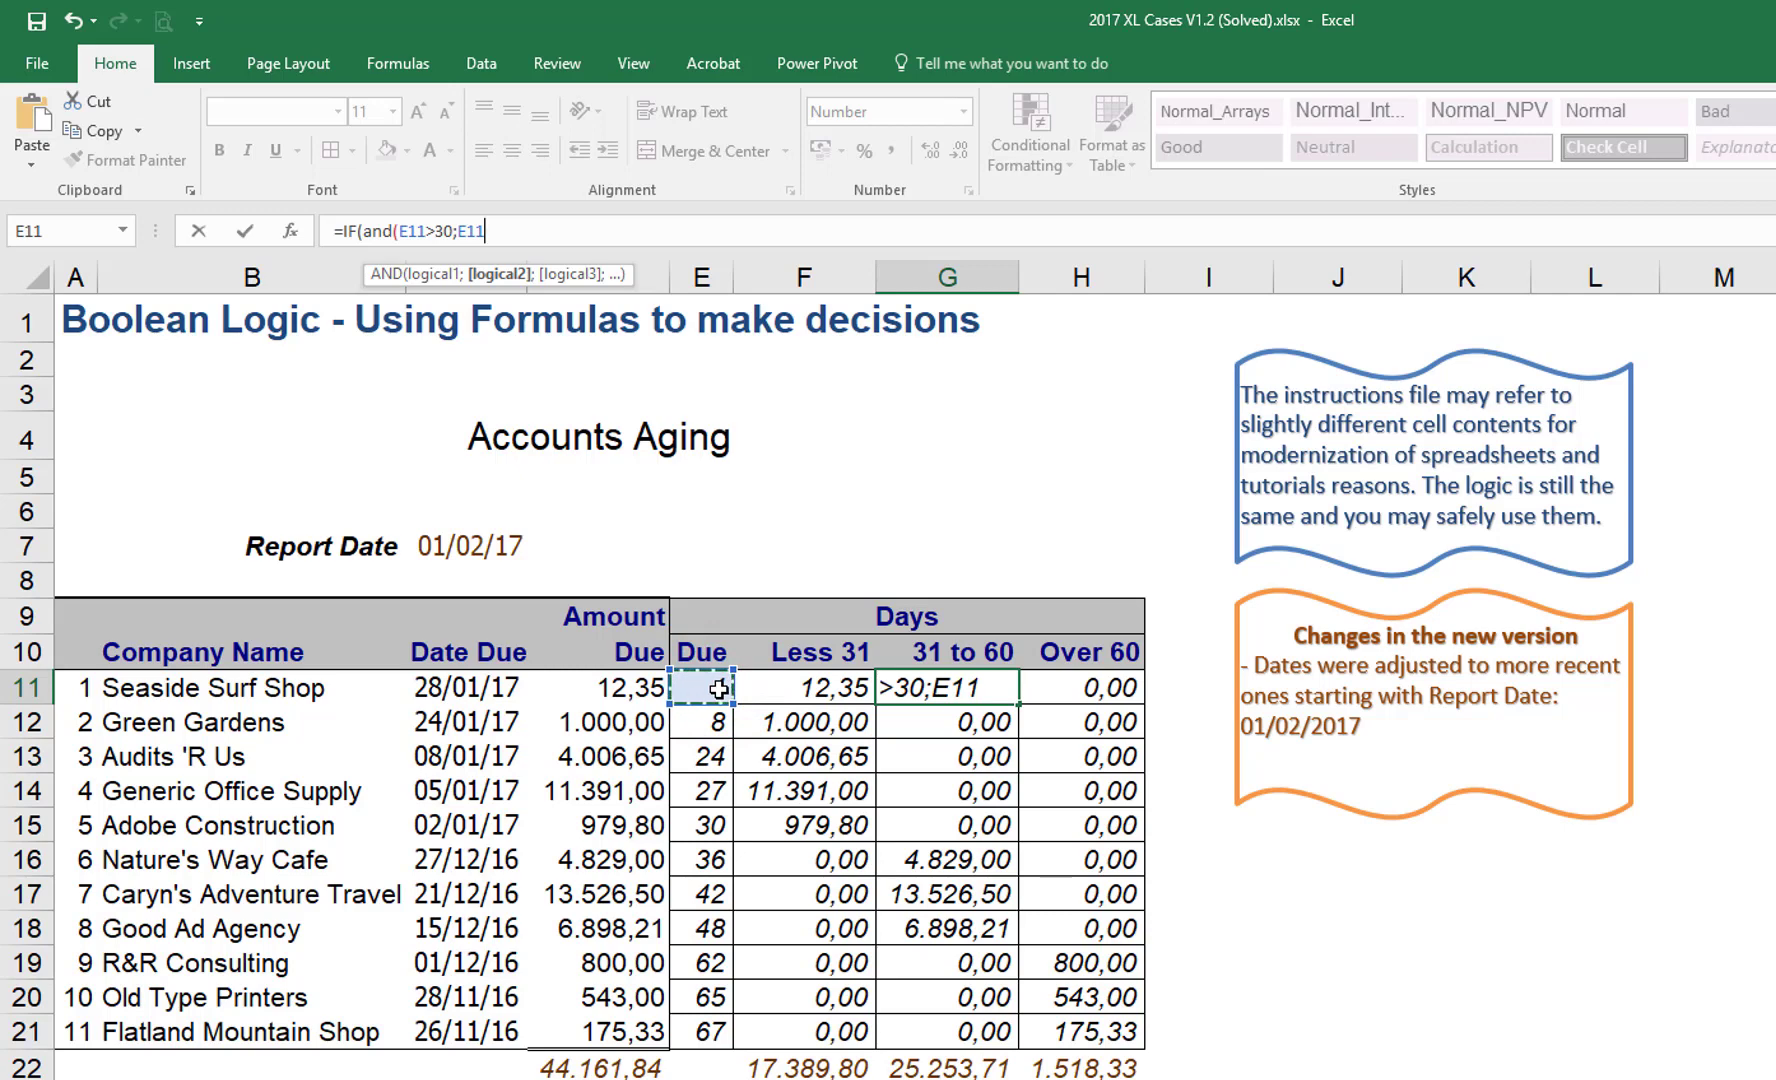
text(<61)
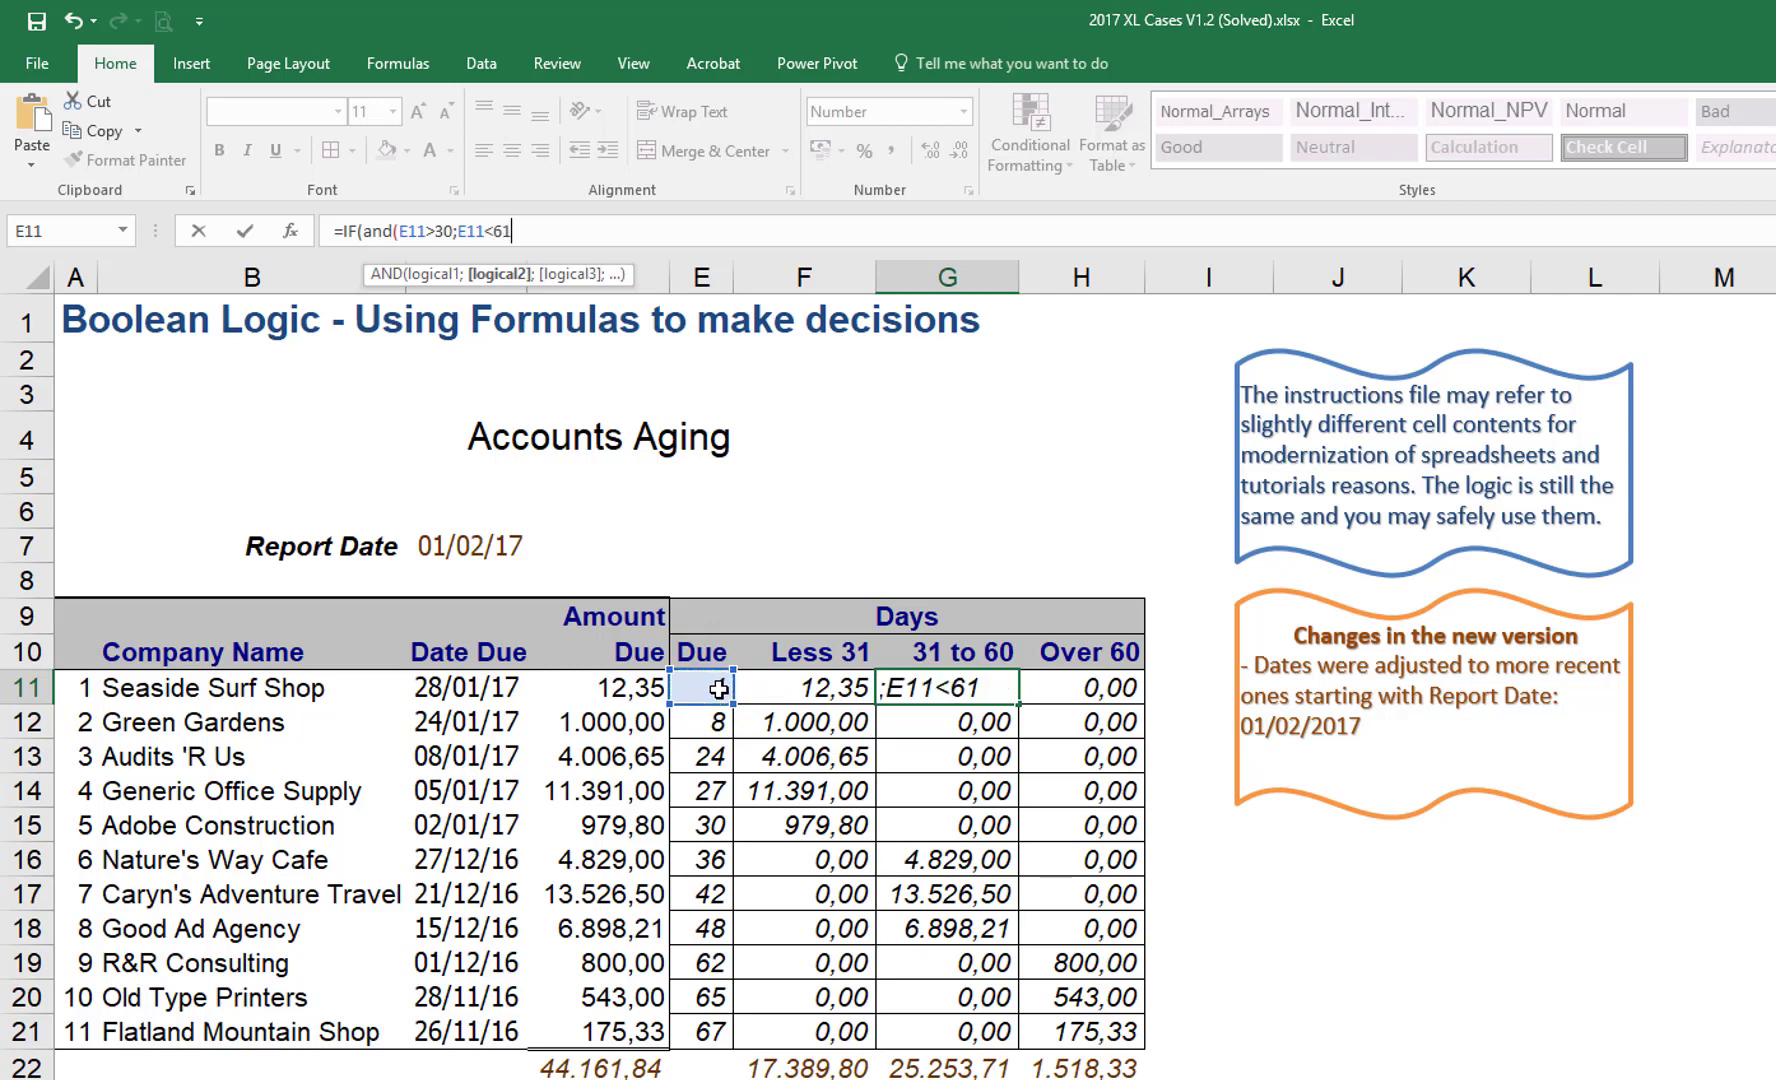
text();)
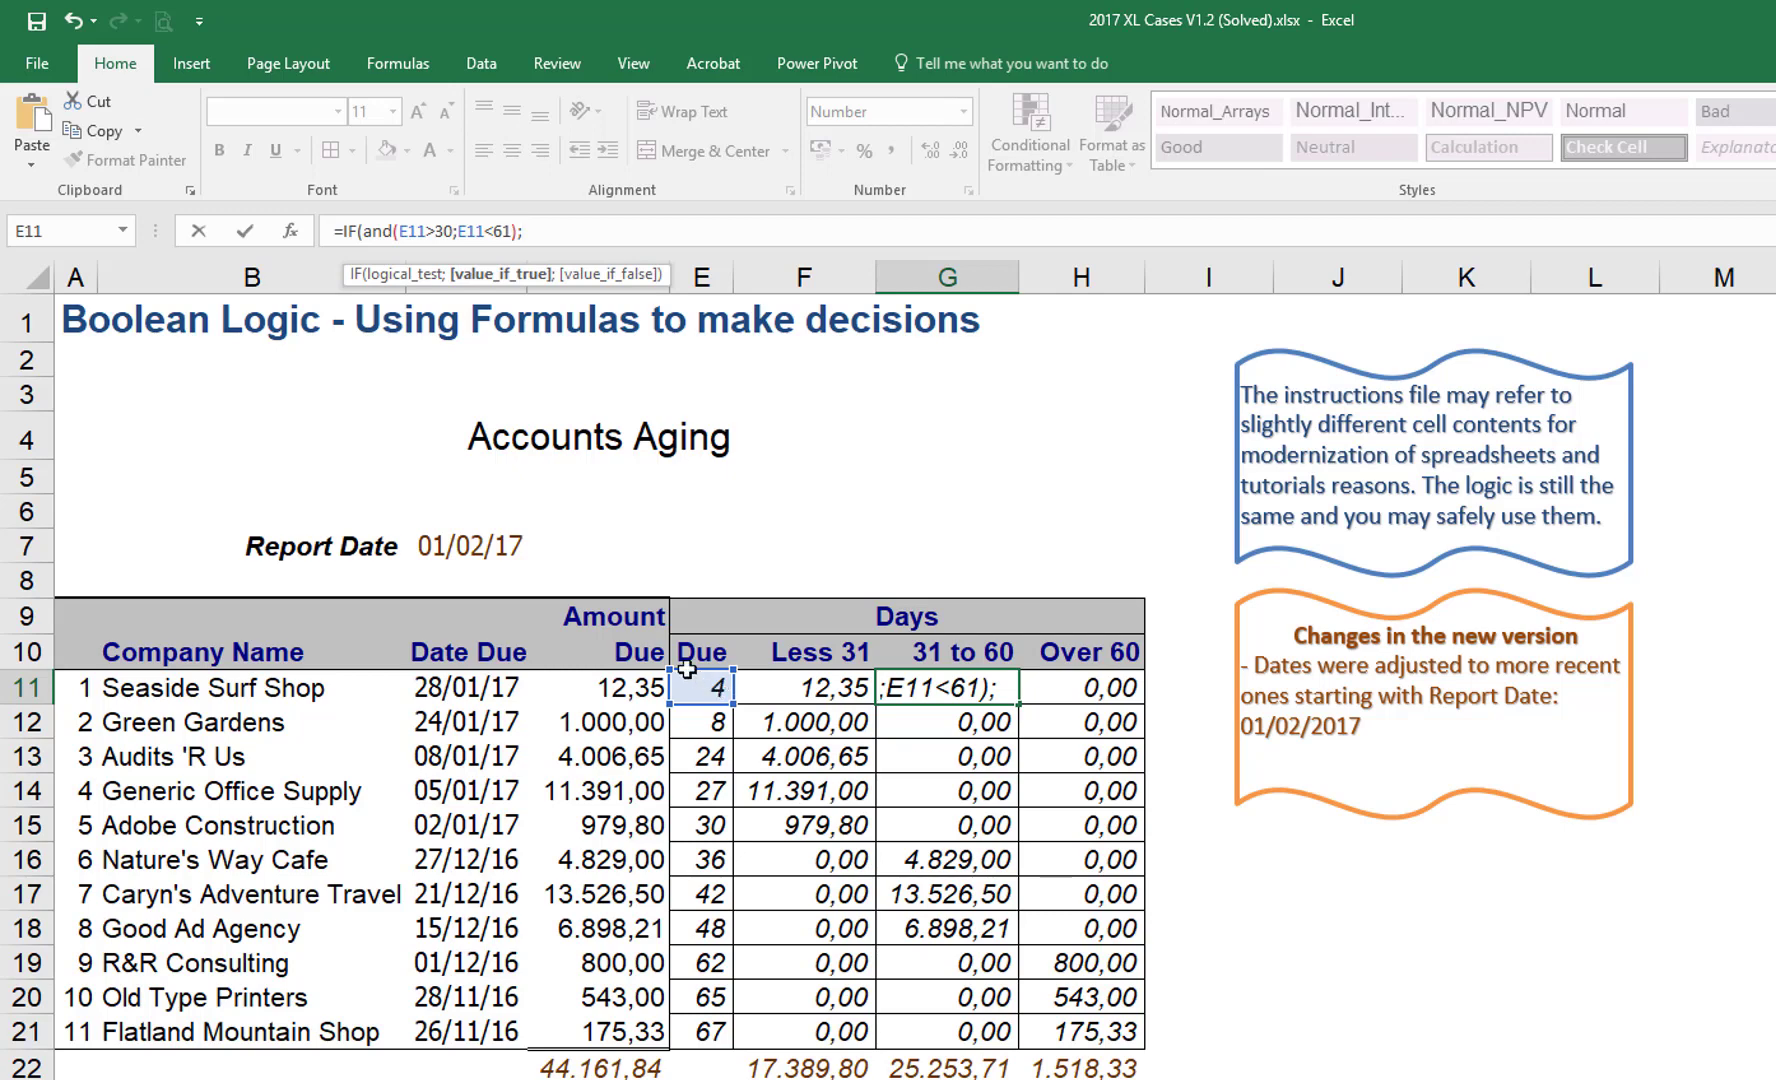
click(640, 687)
text(;0))
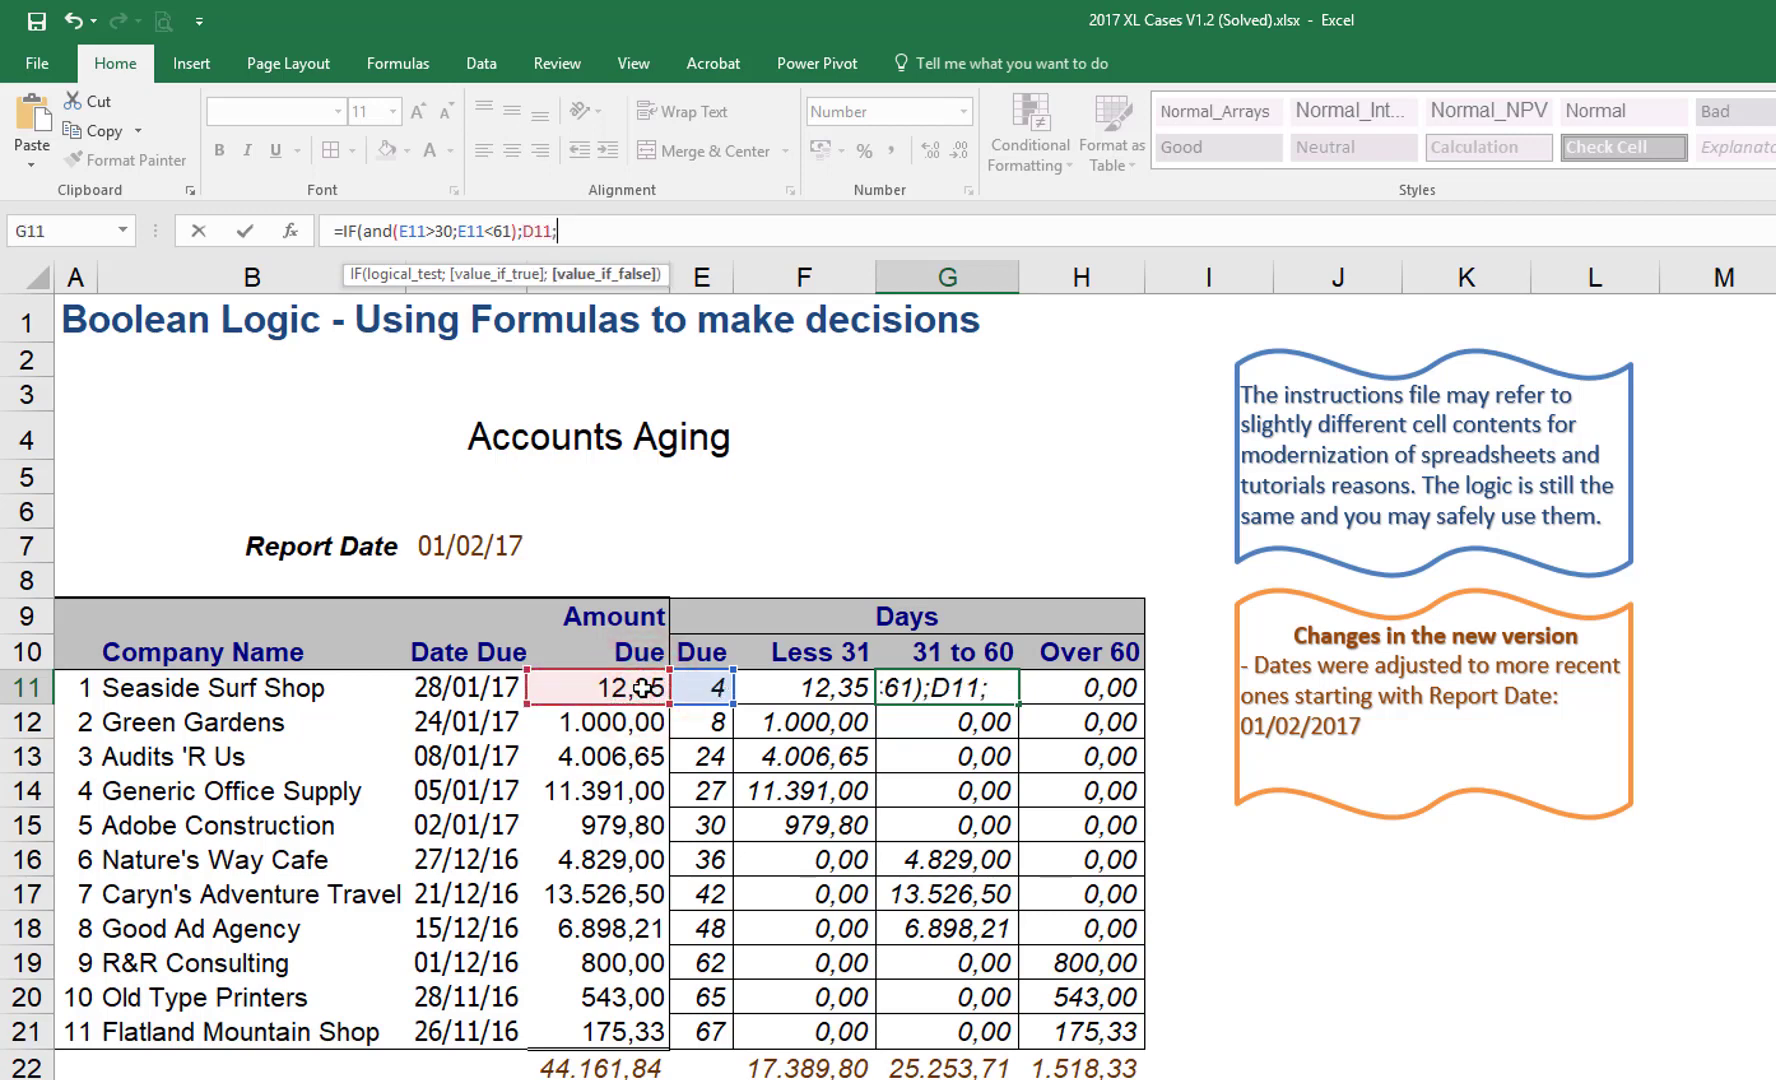
key(Return)
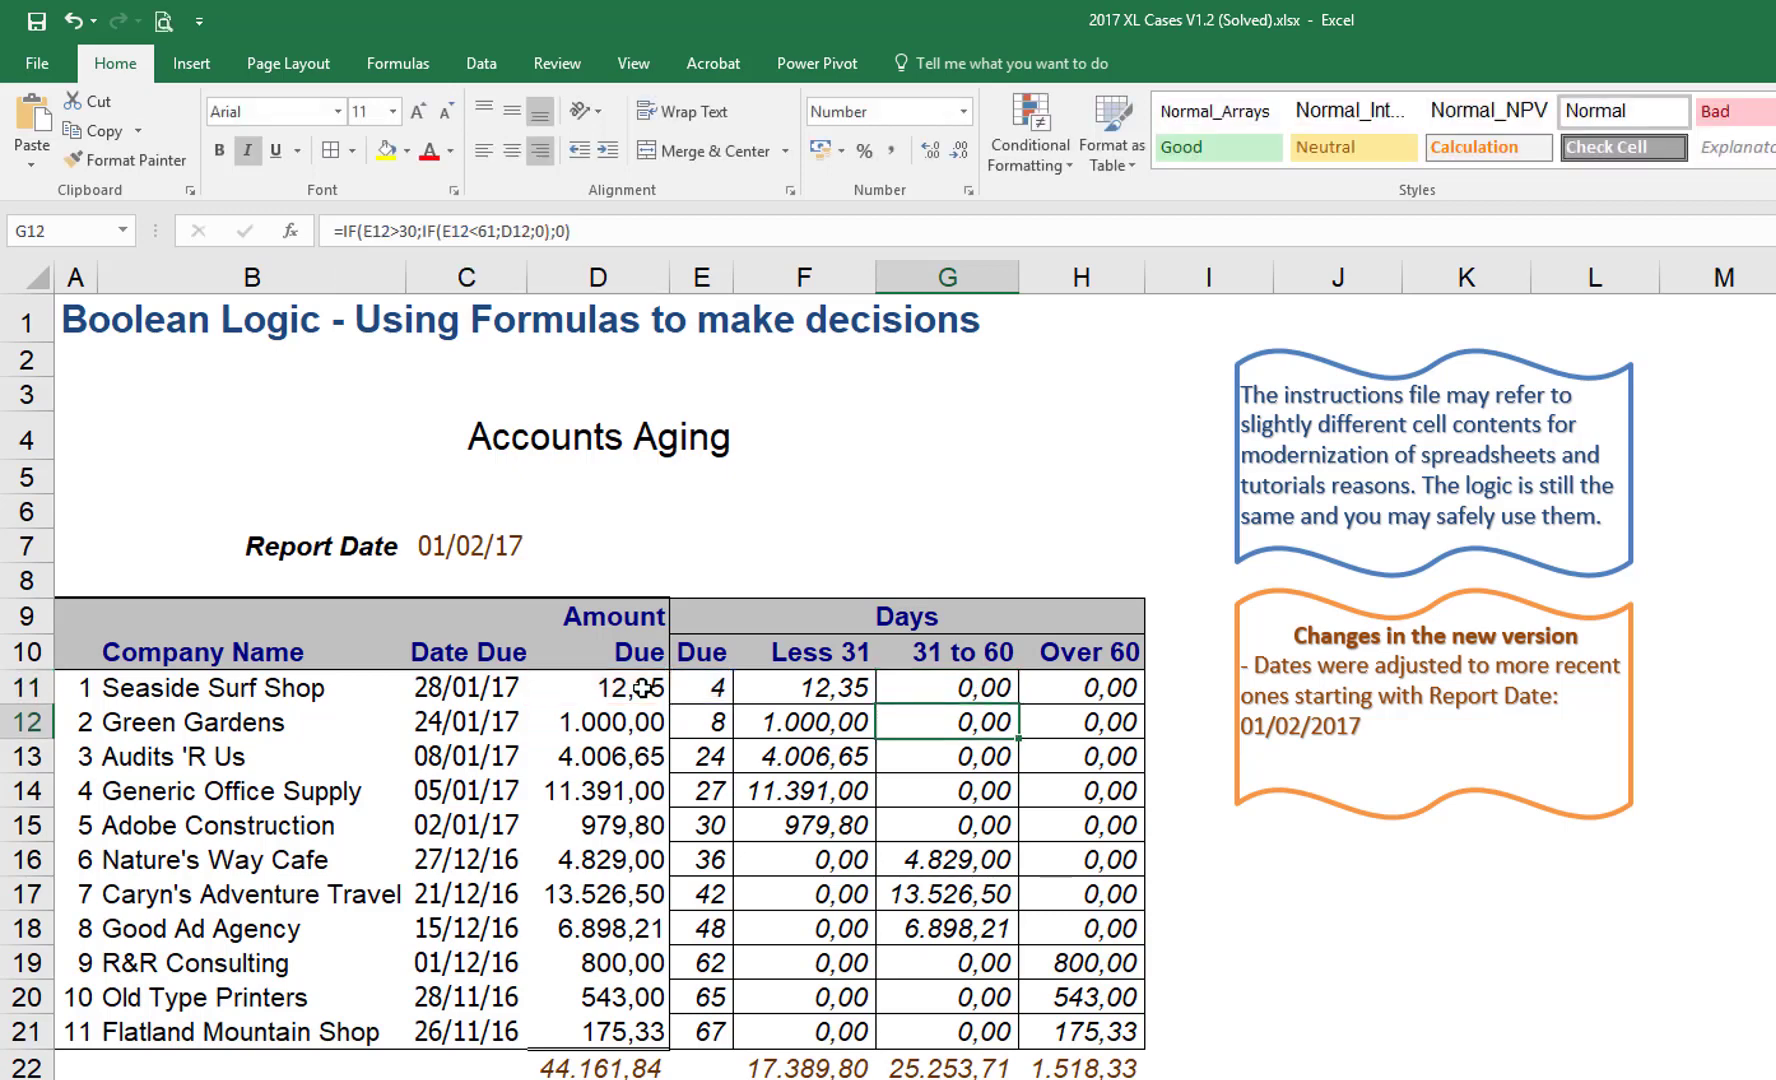
- Copy the IF/AND formula from G11 down the 31 to 60 column through G21, reviewing its arguments in G11
click(916, 686)
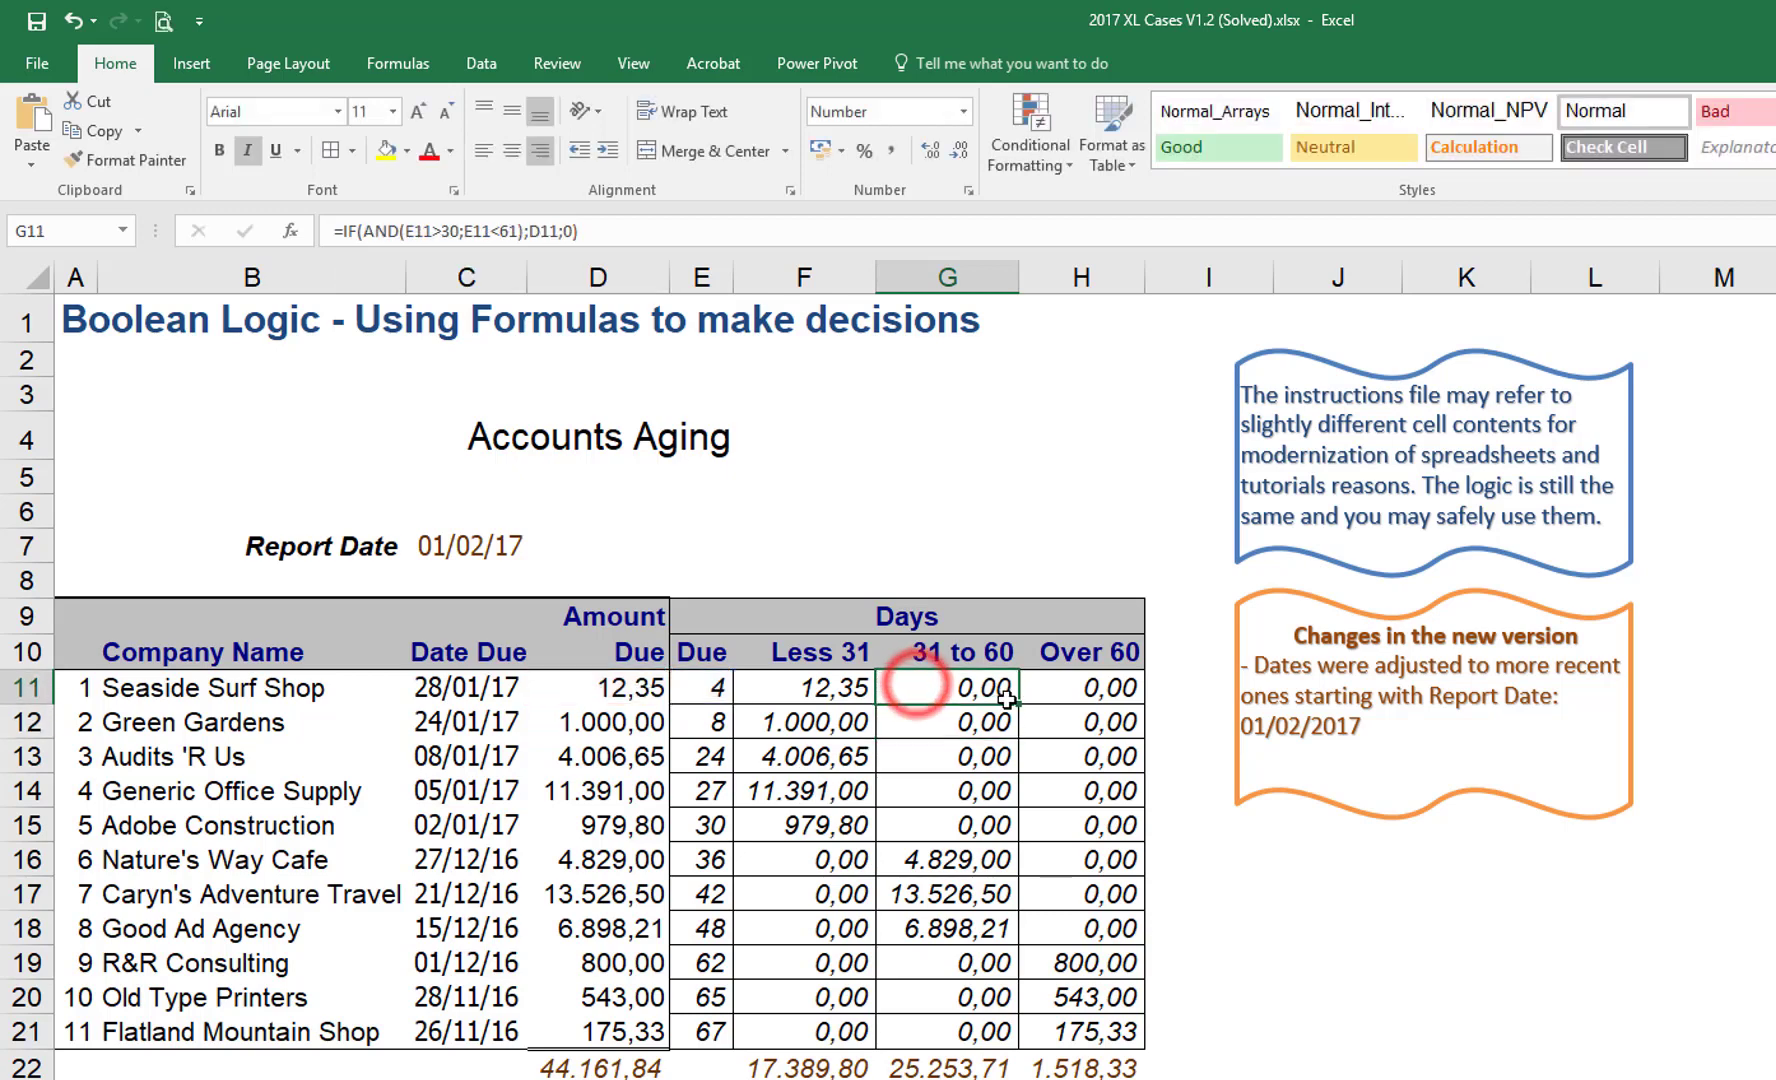
drag(1018, 703, 1018, 1035)
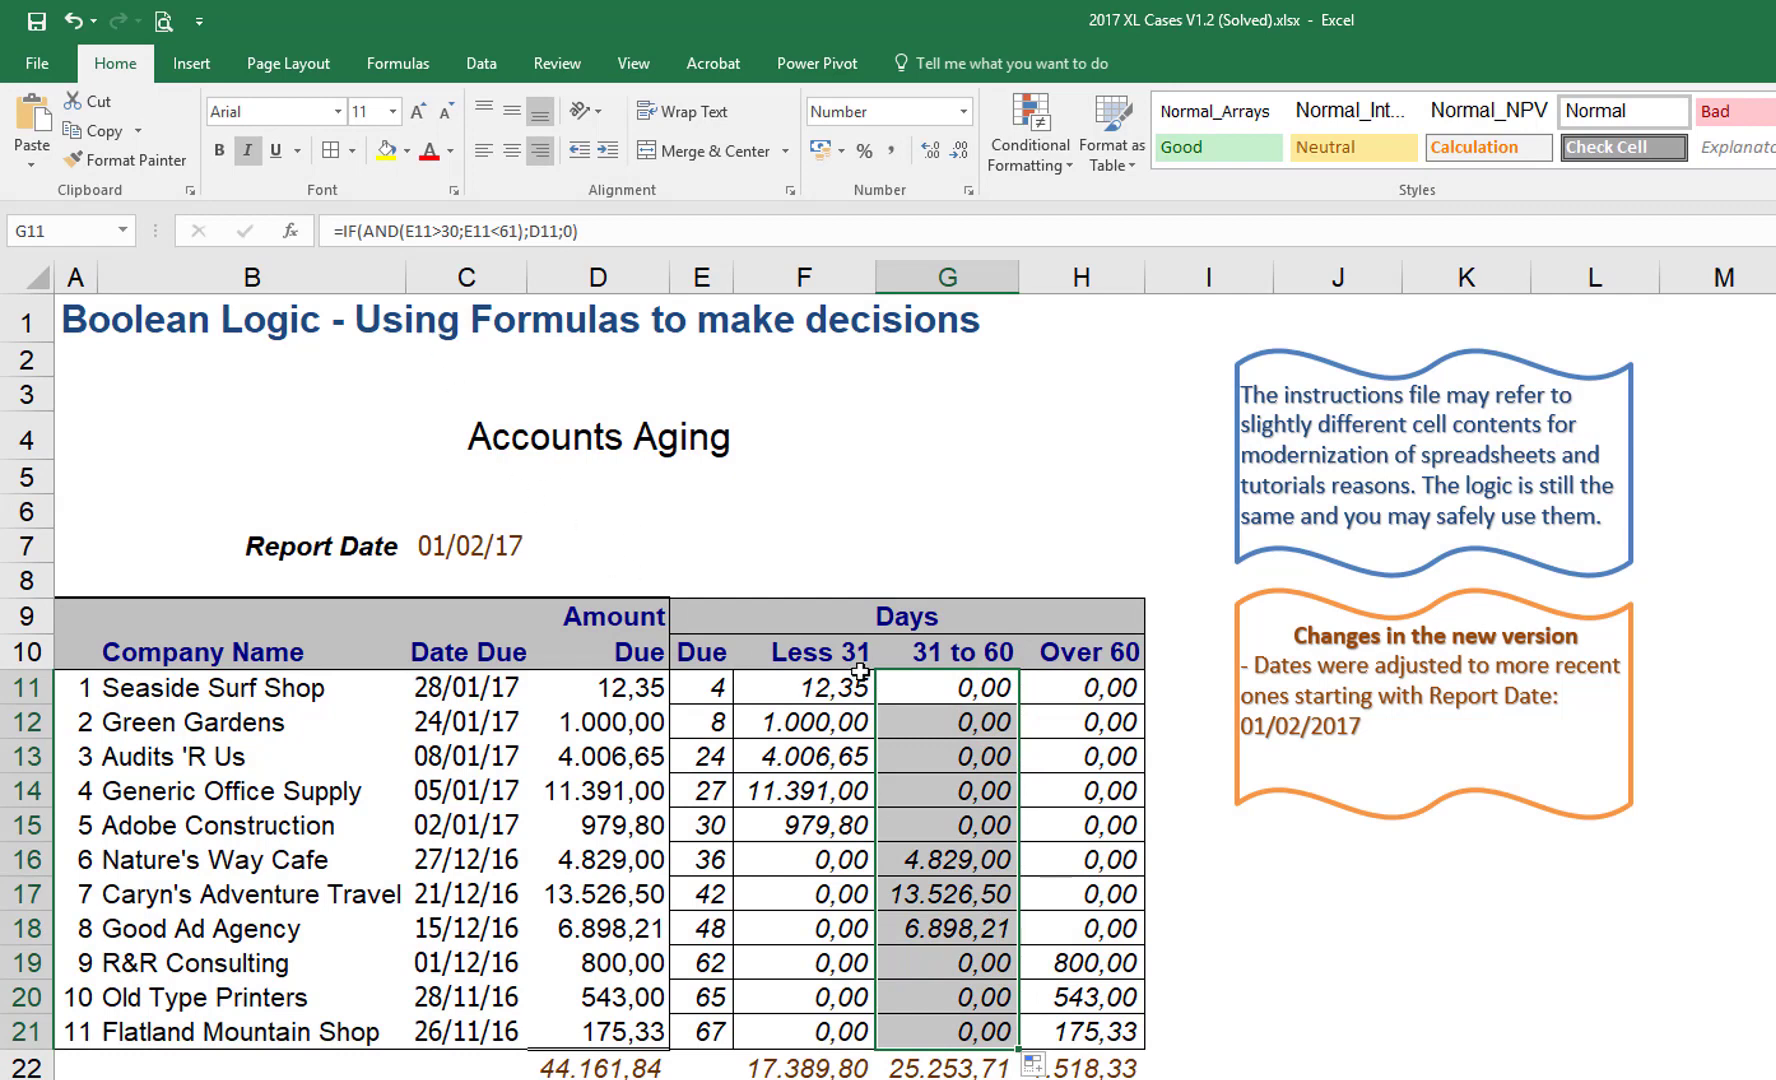
double_click(999, 688)
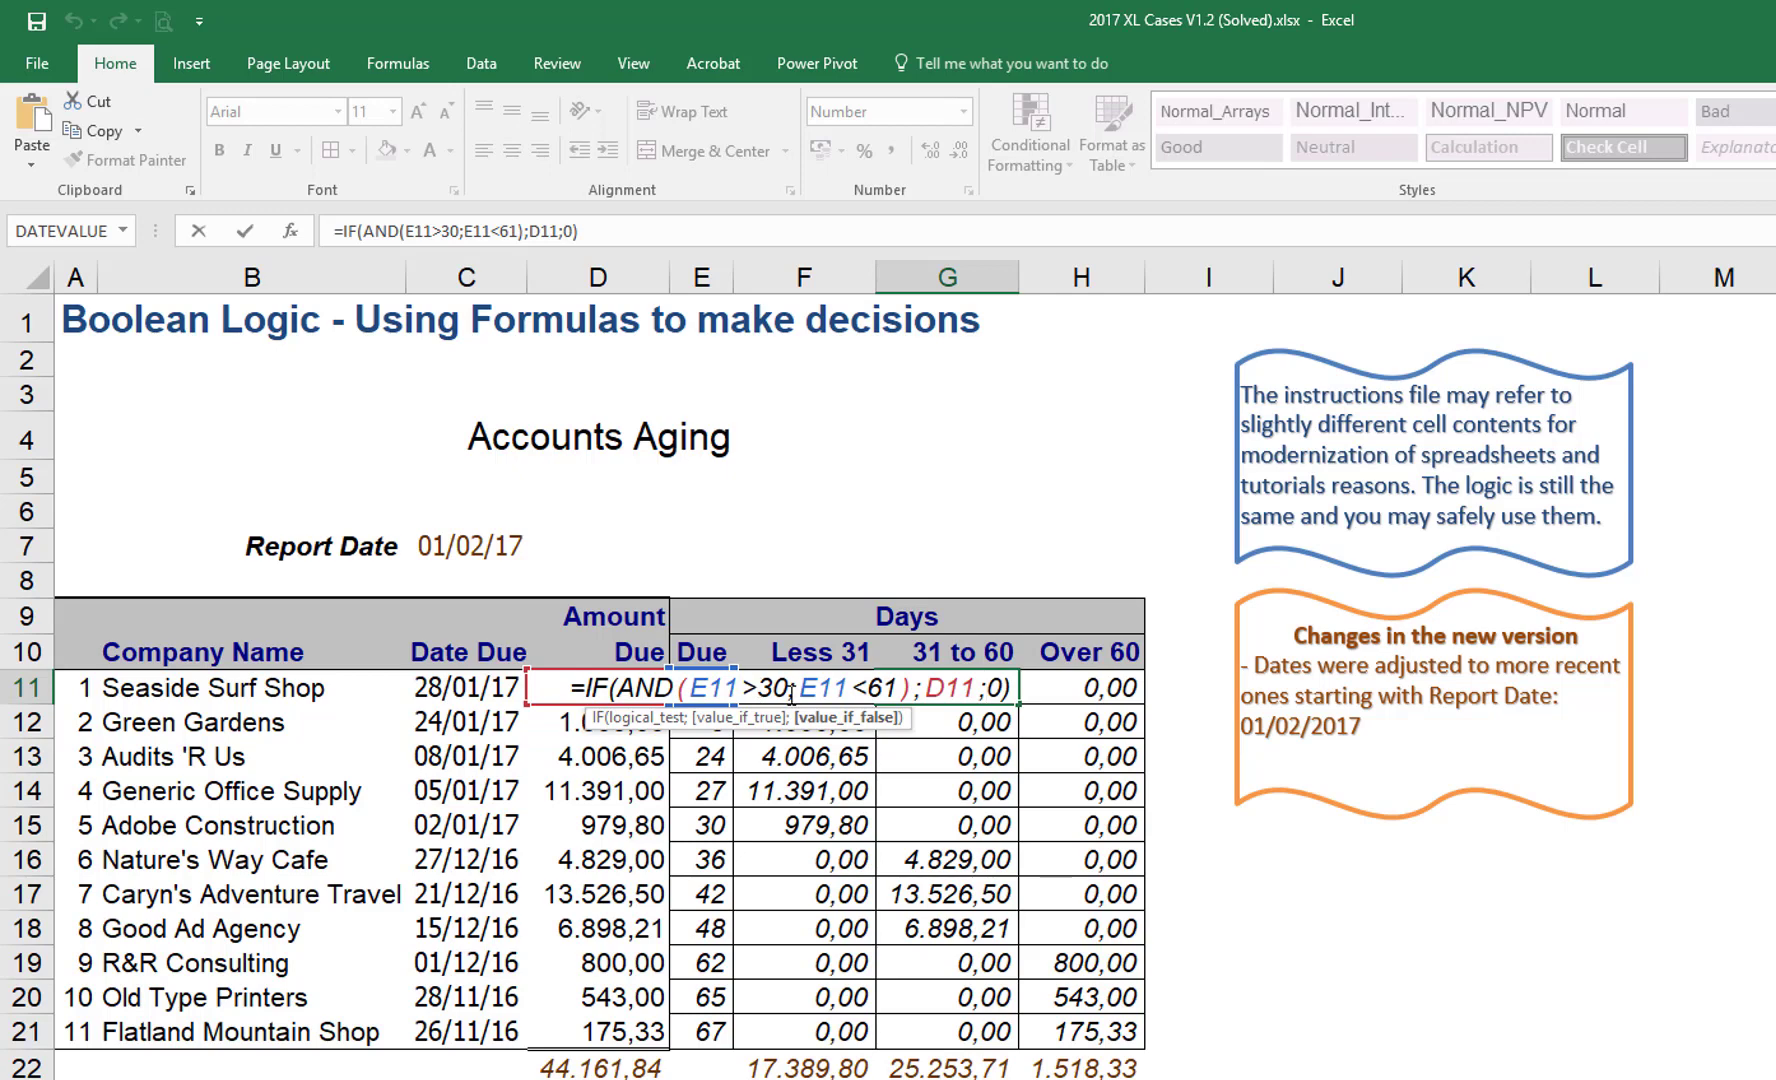
key(Return)
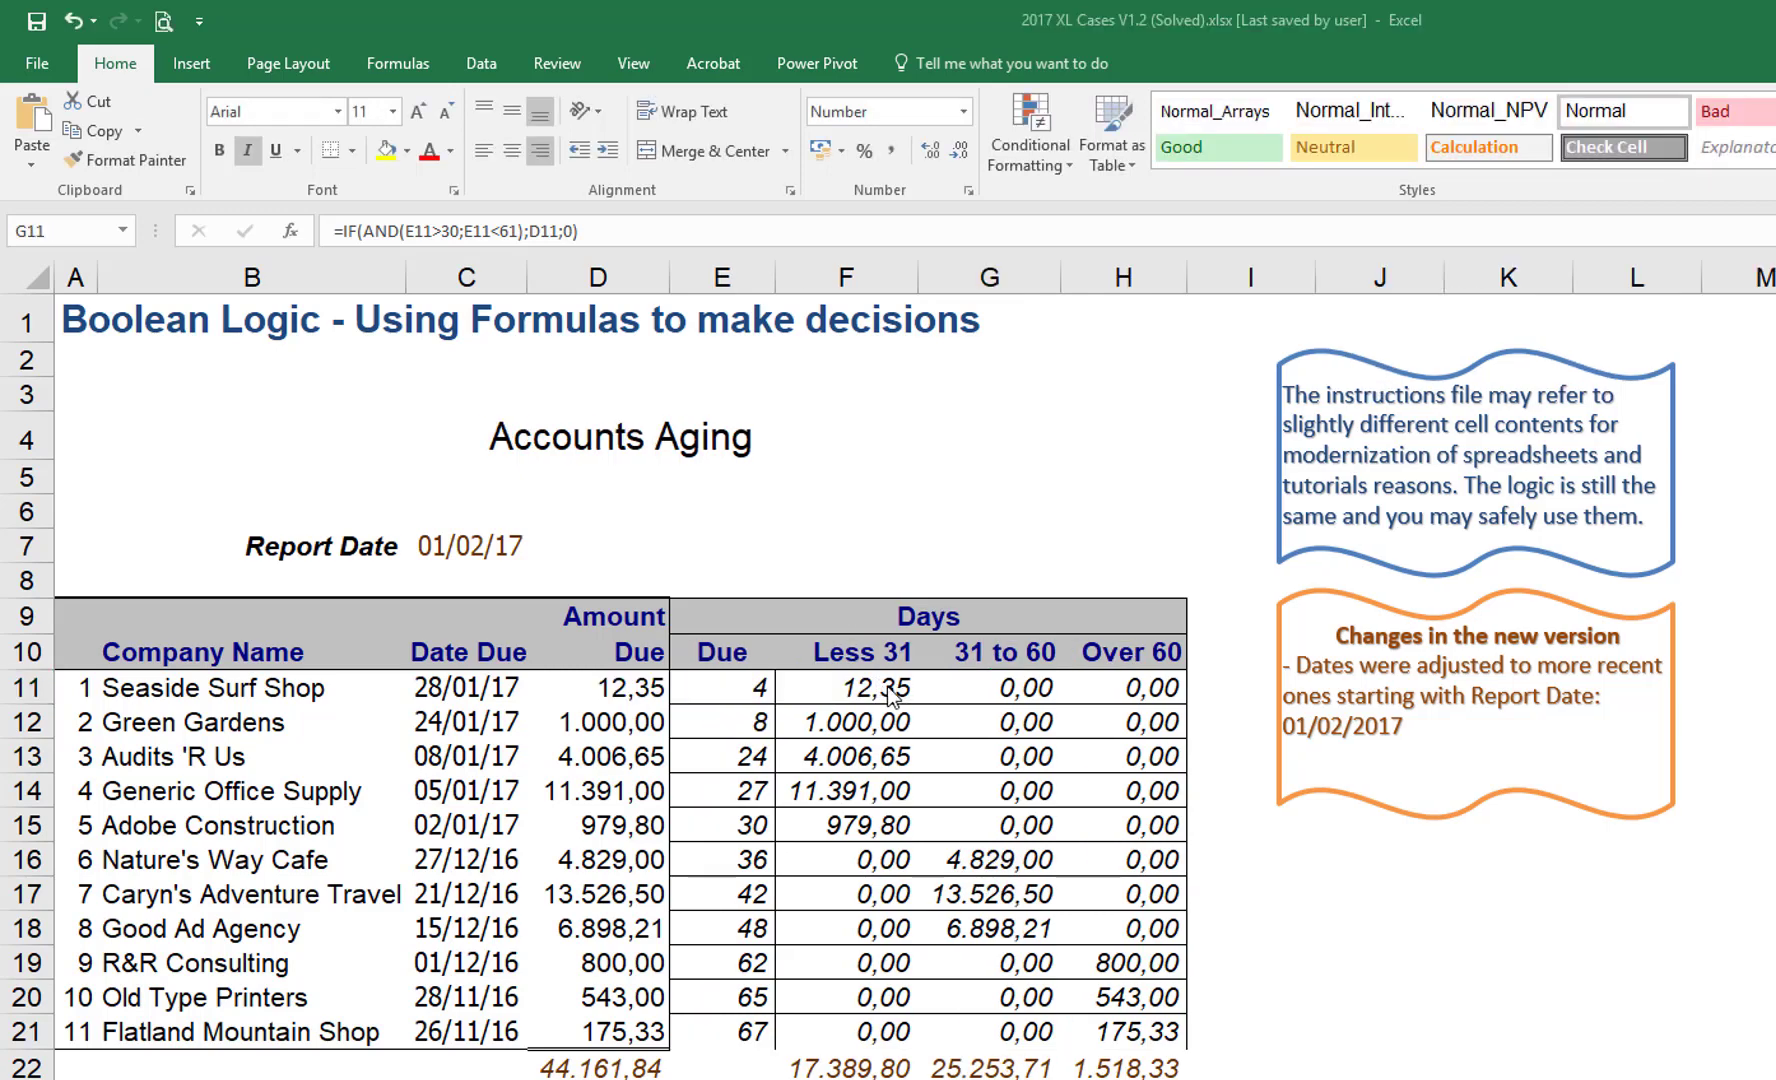
double_click(1059, 704)
- Clear the existing formula from G11, the first cell of the 31 to 60 column
click(1025, 688)
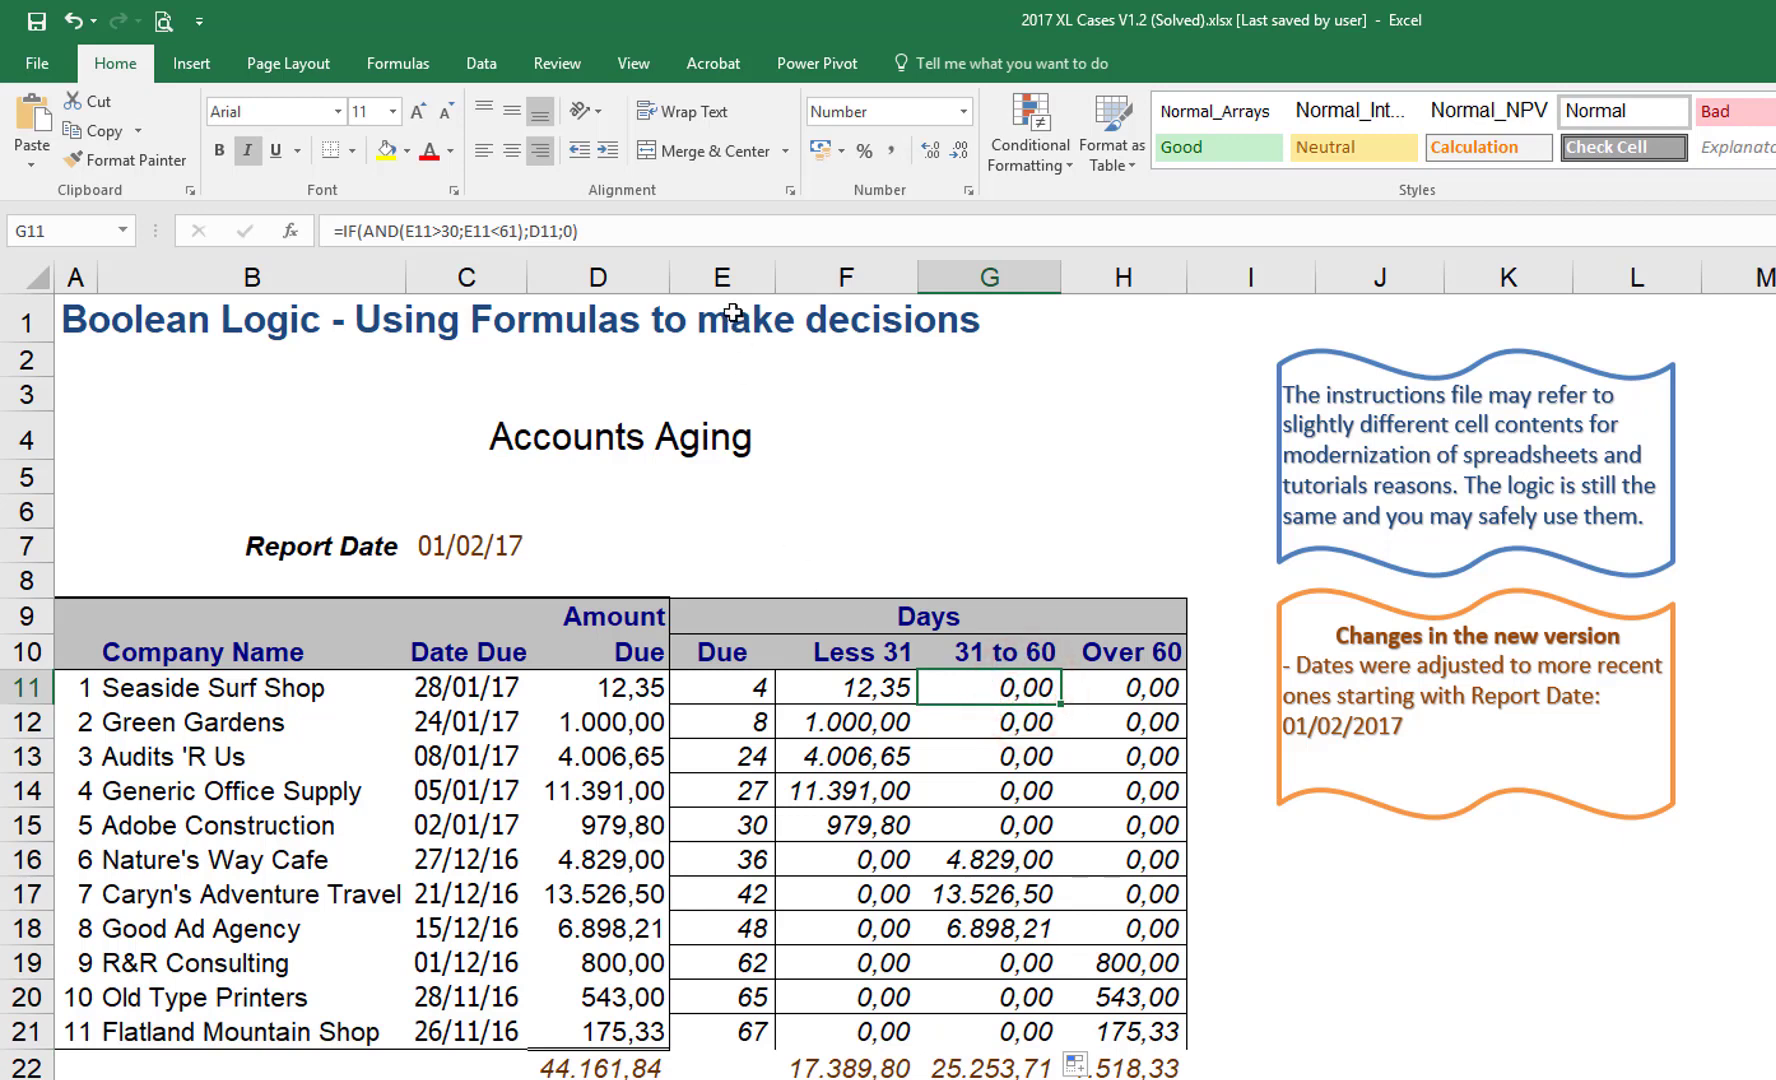
click(652, 231)
key(BackSpace)
key(BackSpace)
key(BackSpace)
key(BackSpace)
key(BackSpace)
key(BackSpace)
key(BackSpace)
key(BackSpace)
key(BackSpace)
key(BackSpace)
key(BackSpace)
key(BackSpace)
key(BackSpace)
key(BackSpace)
key(BackSpace)
key(BackSpace)
key(BackSpace)
key(BackSpace)
key(BackSpace)
key(BackSpace)
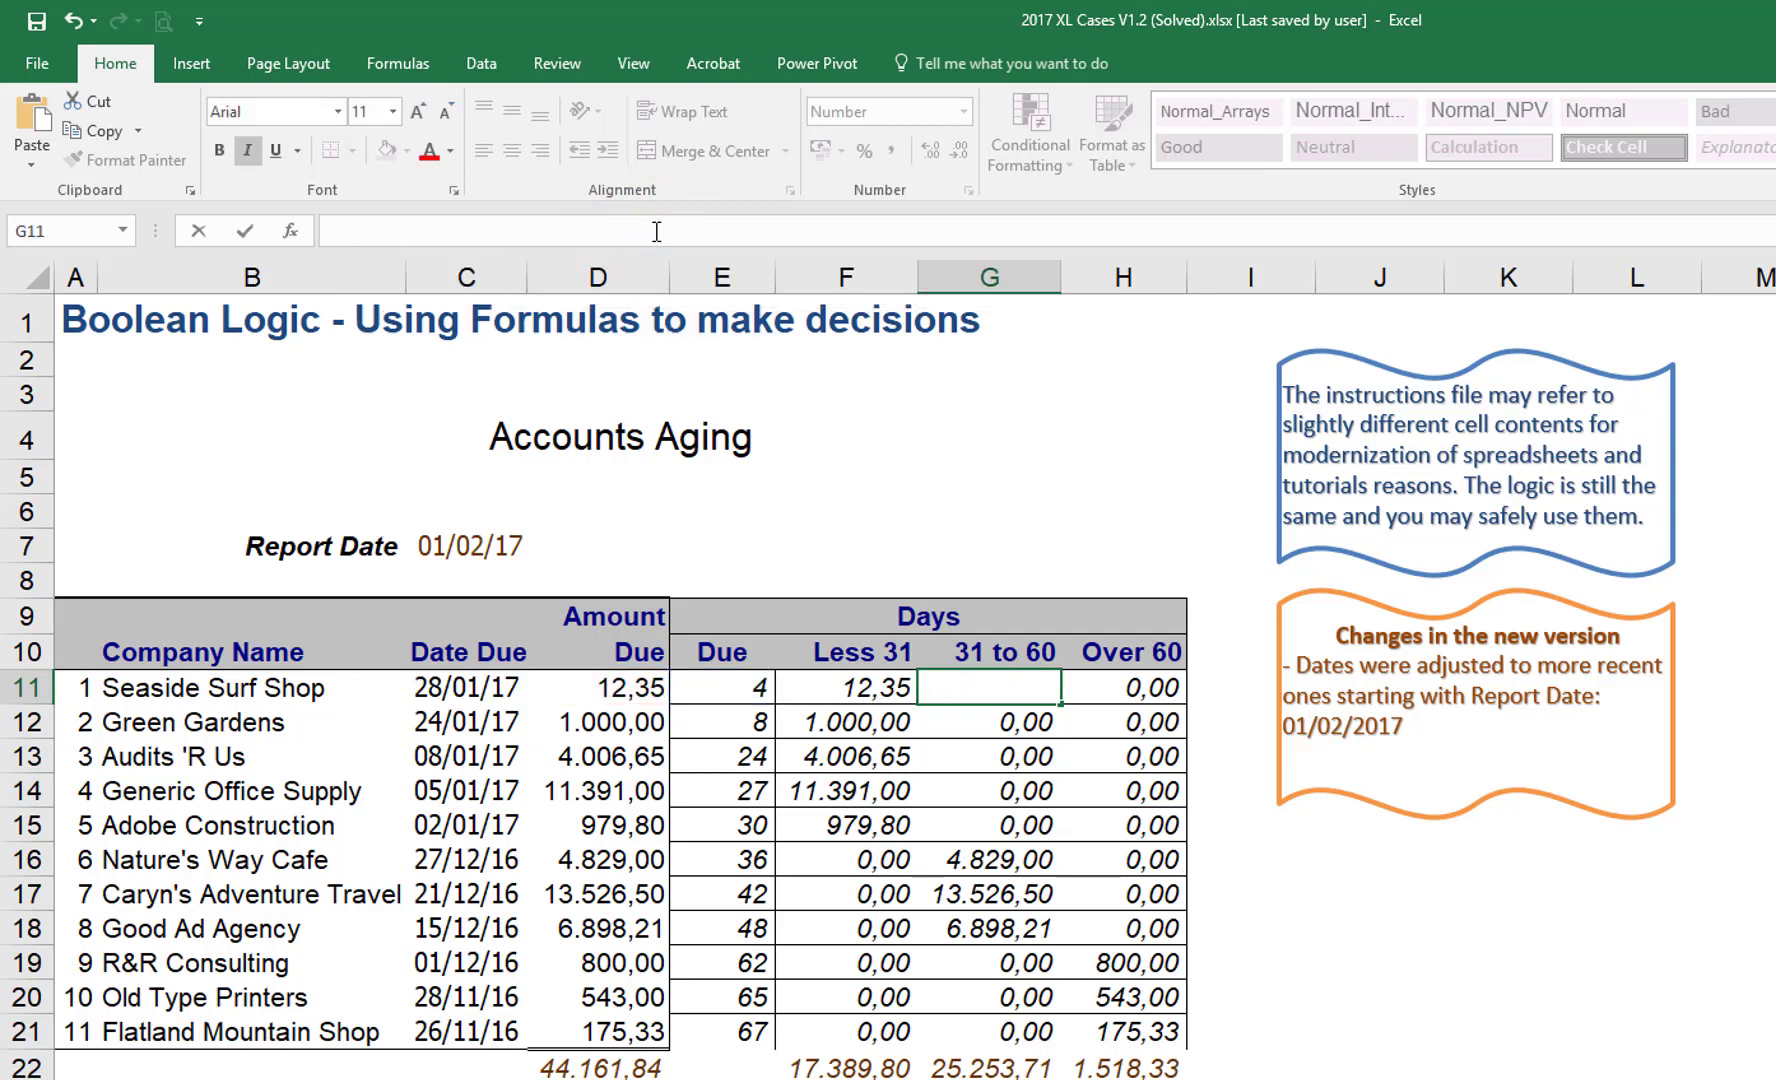
- Enter the formula =AND(E11>30;E11<61)*D11 in G11
text(=)
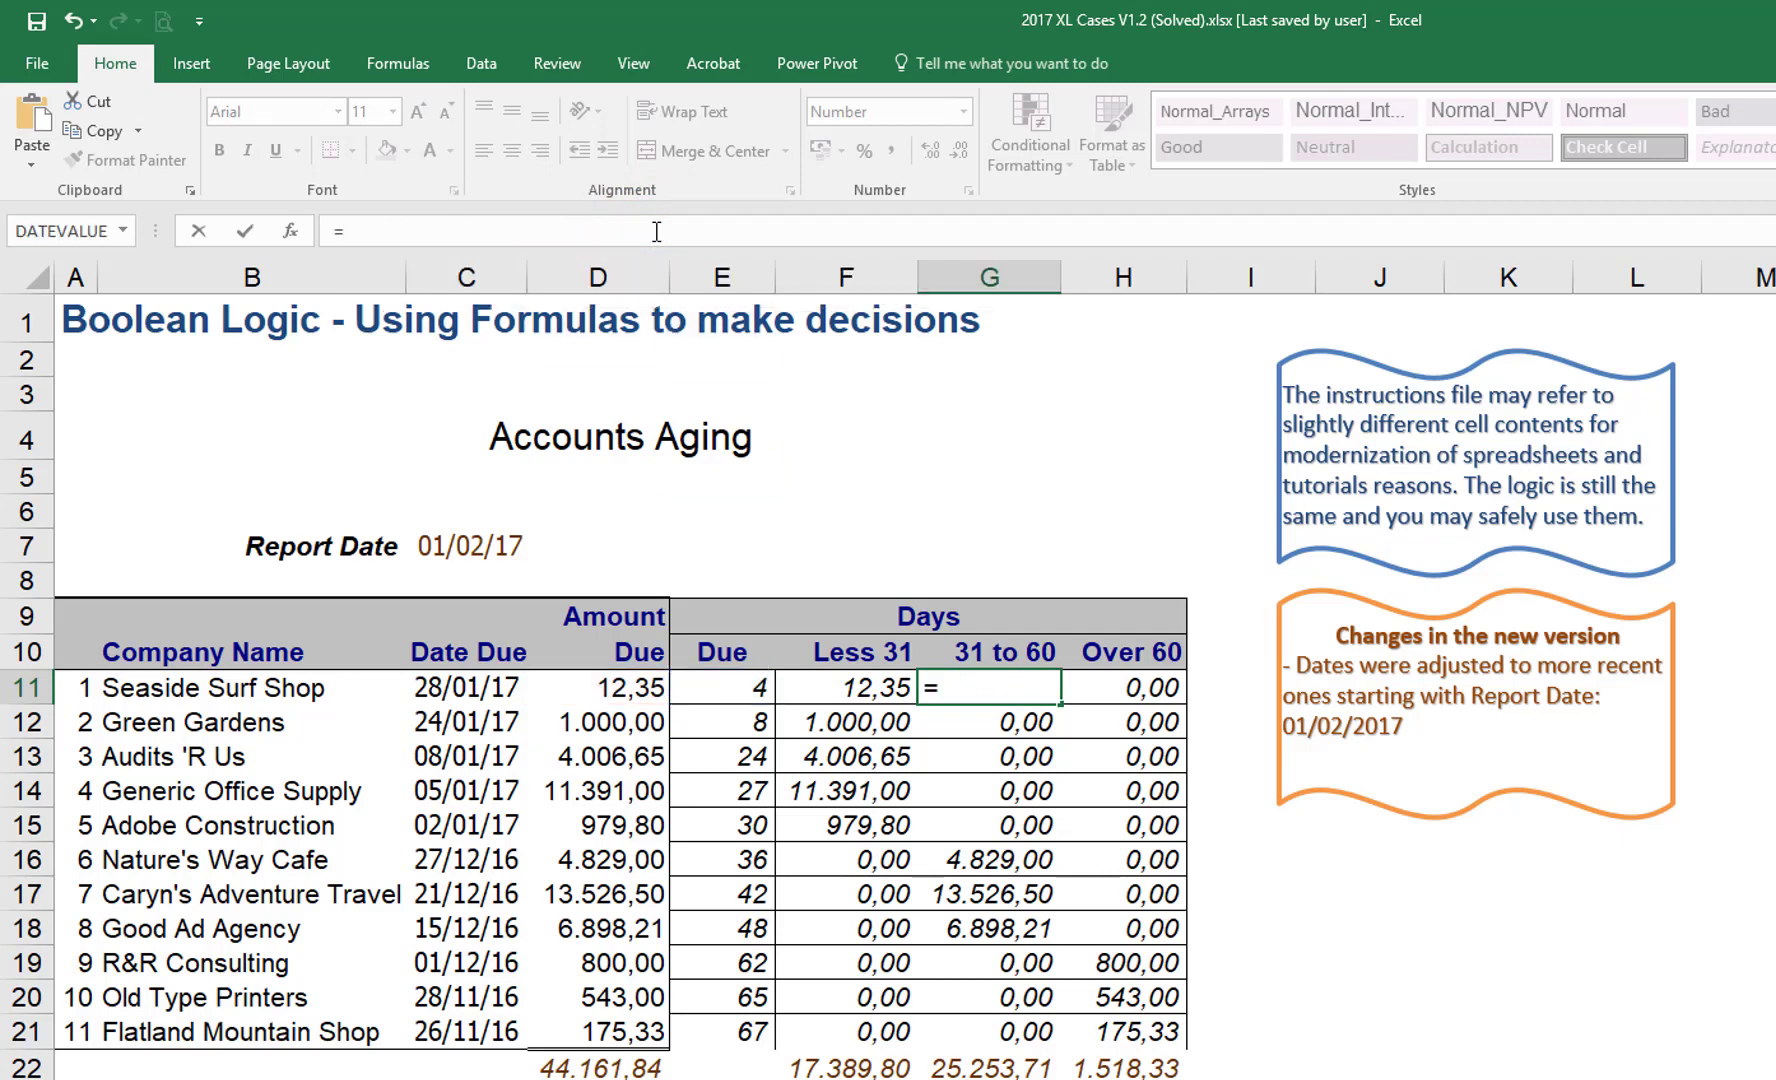
text(AN)
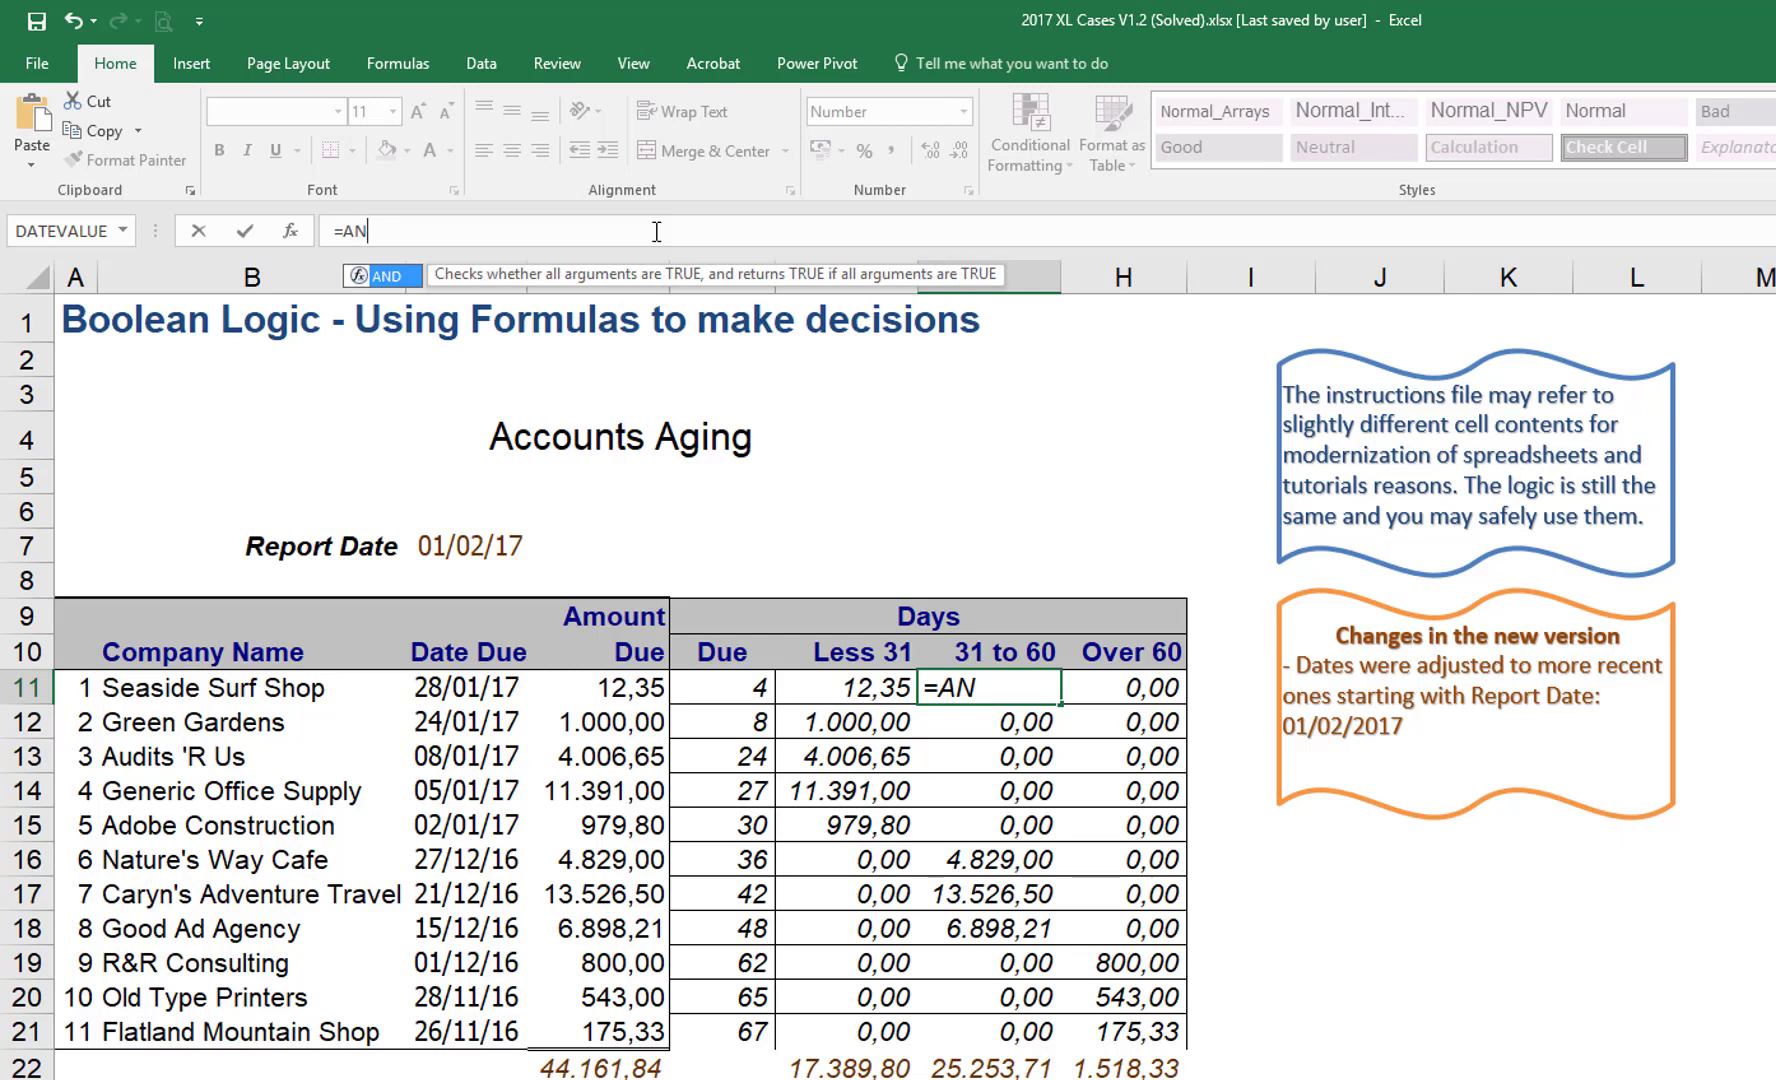
text(D()
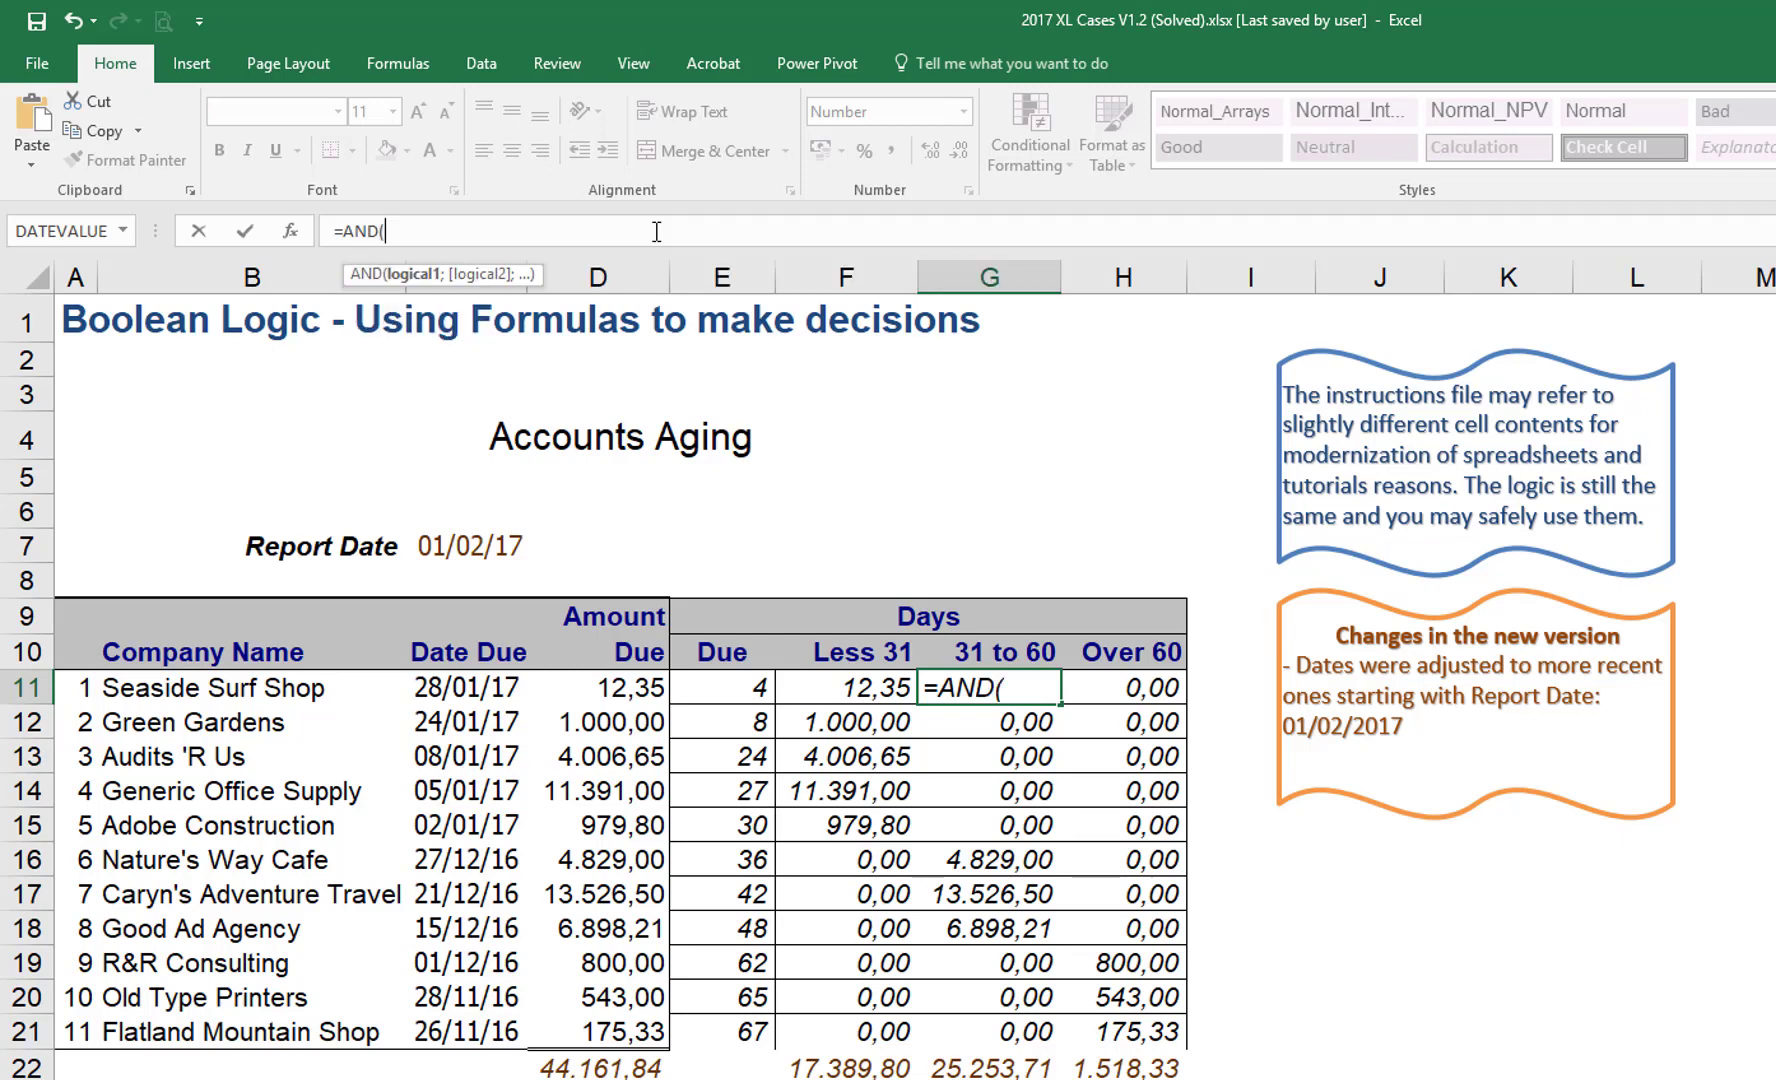
key(Left)
key(Right)
click(757, 688)
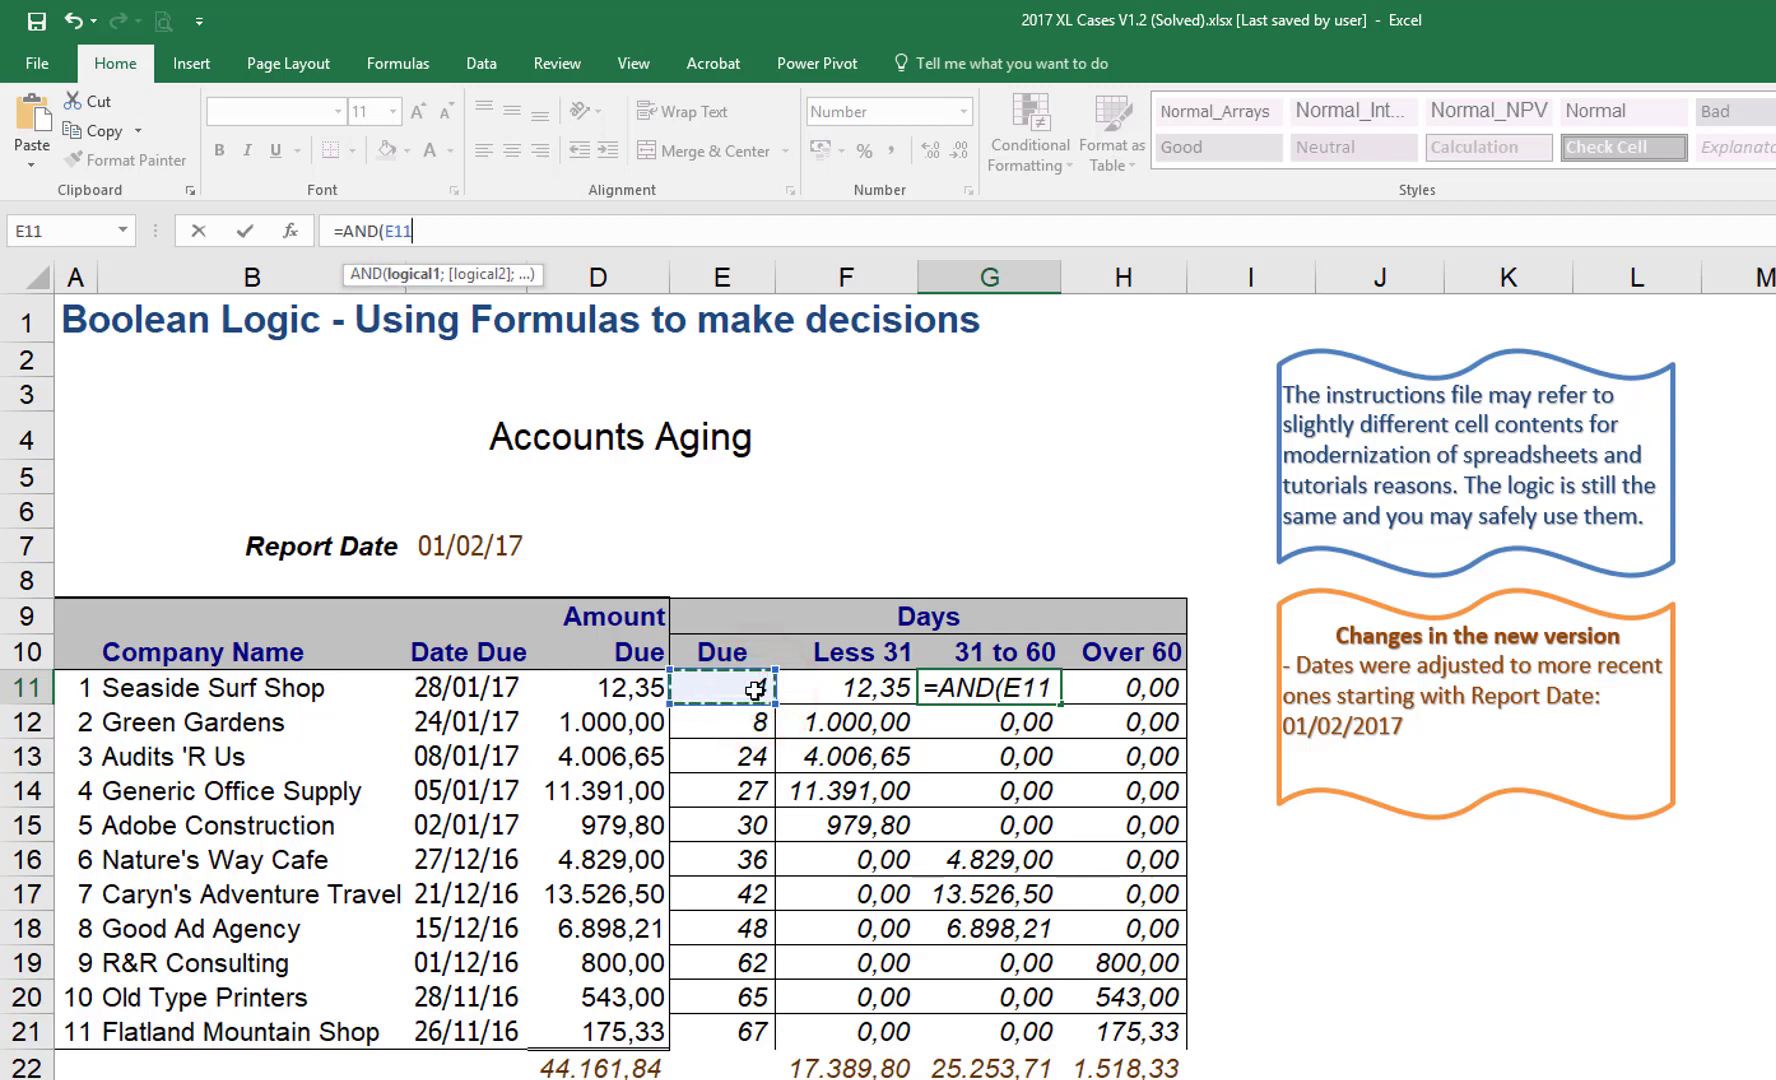
text(>)
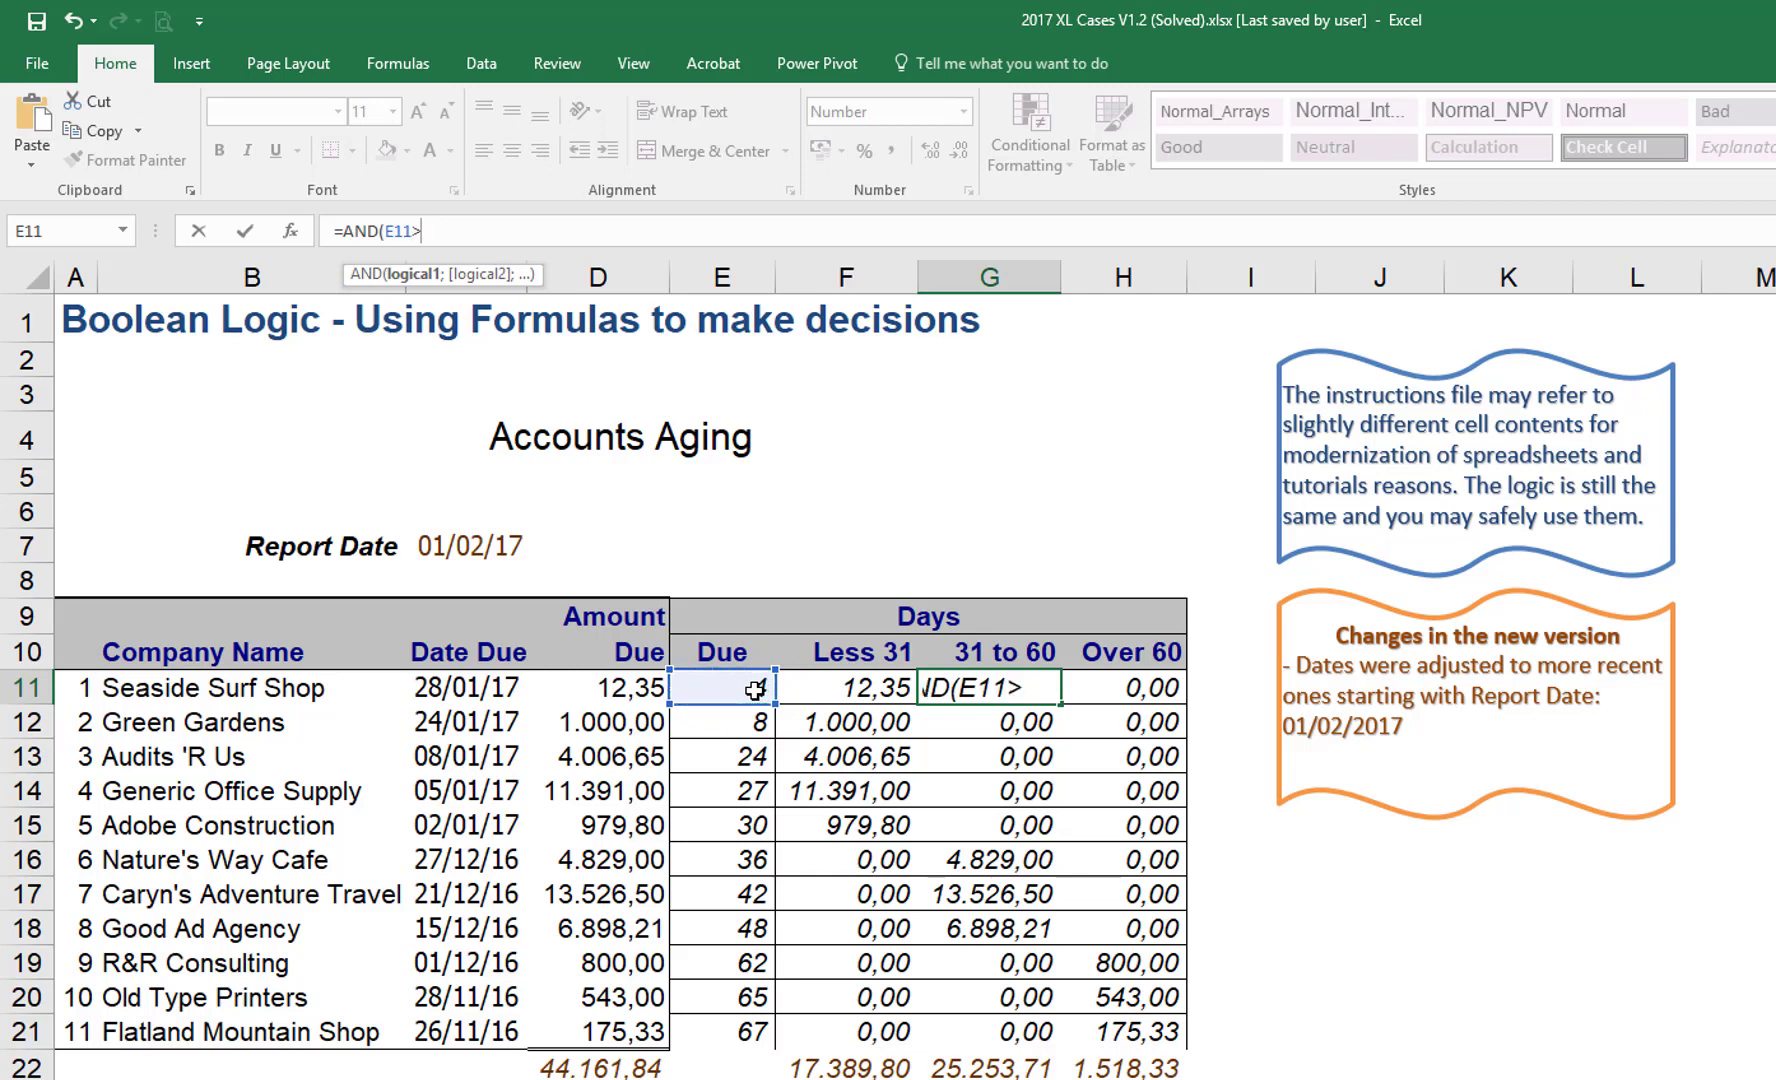
text(30;)
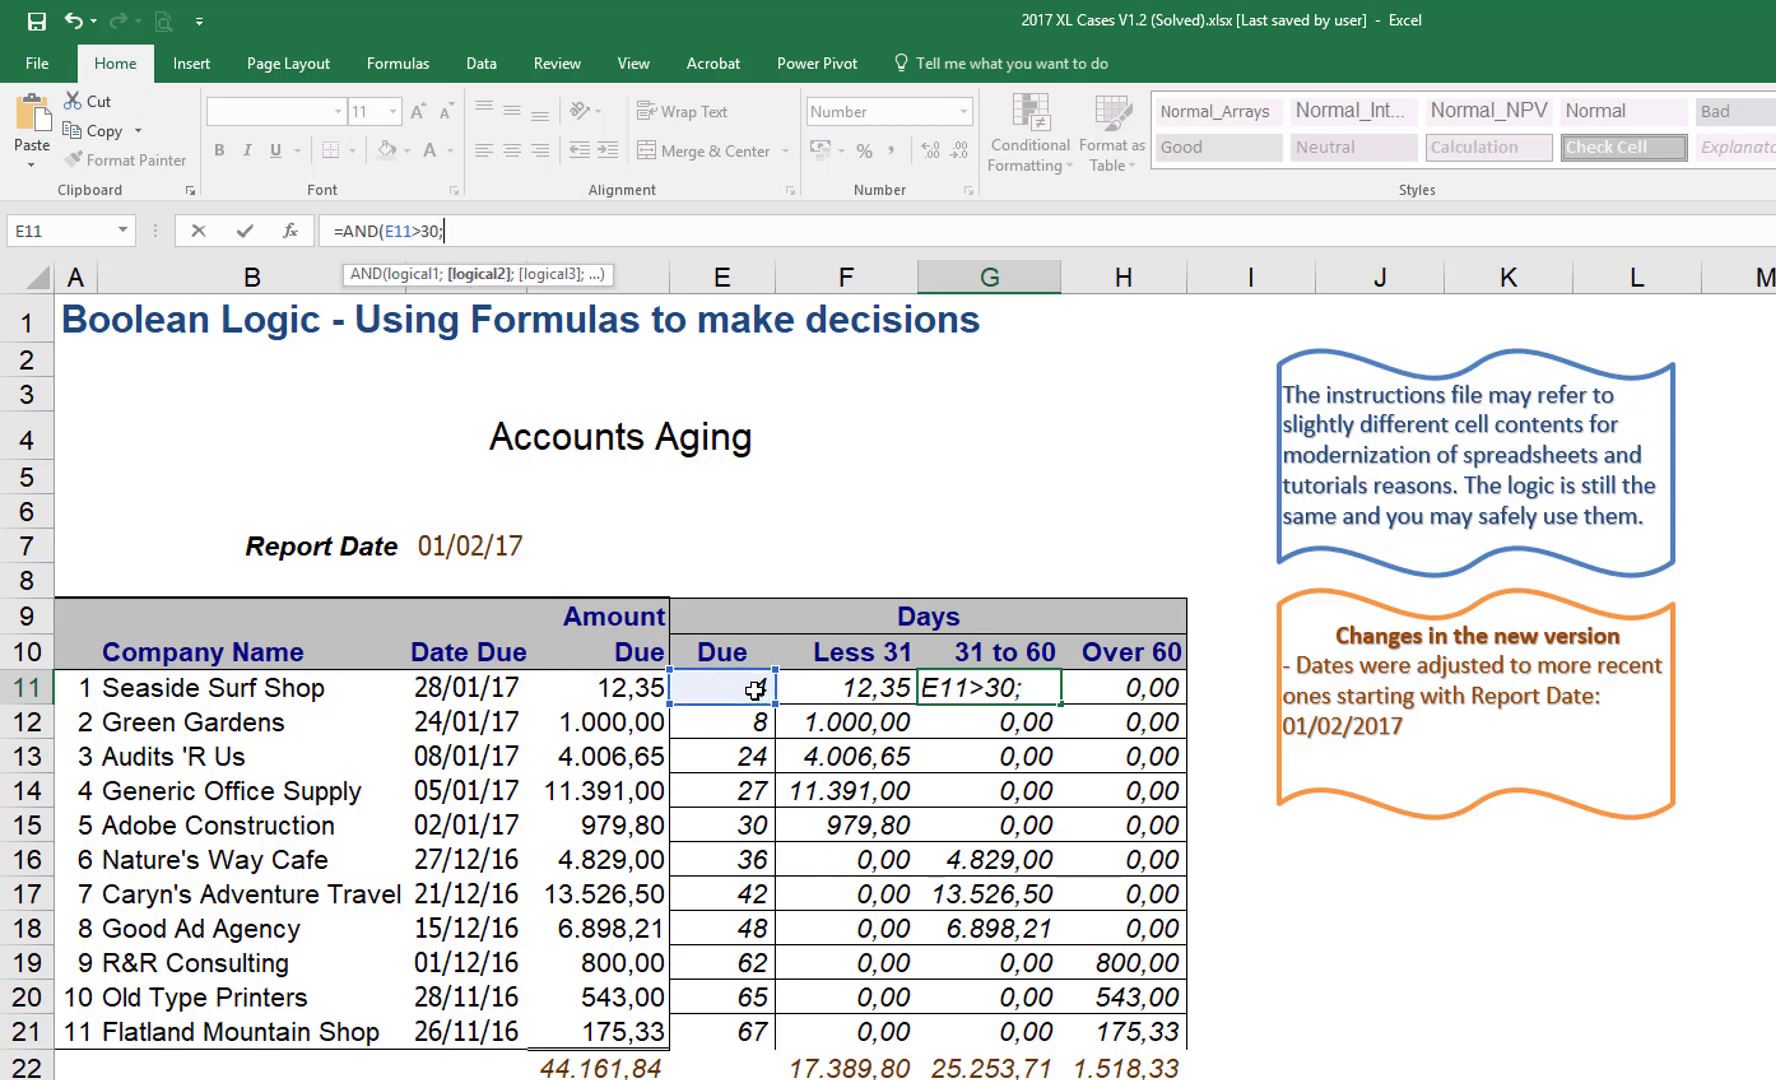
click(755, 690)
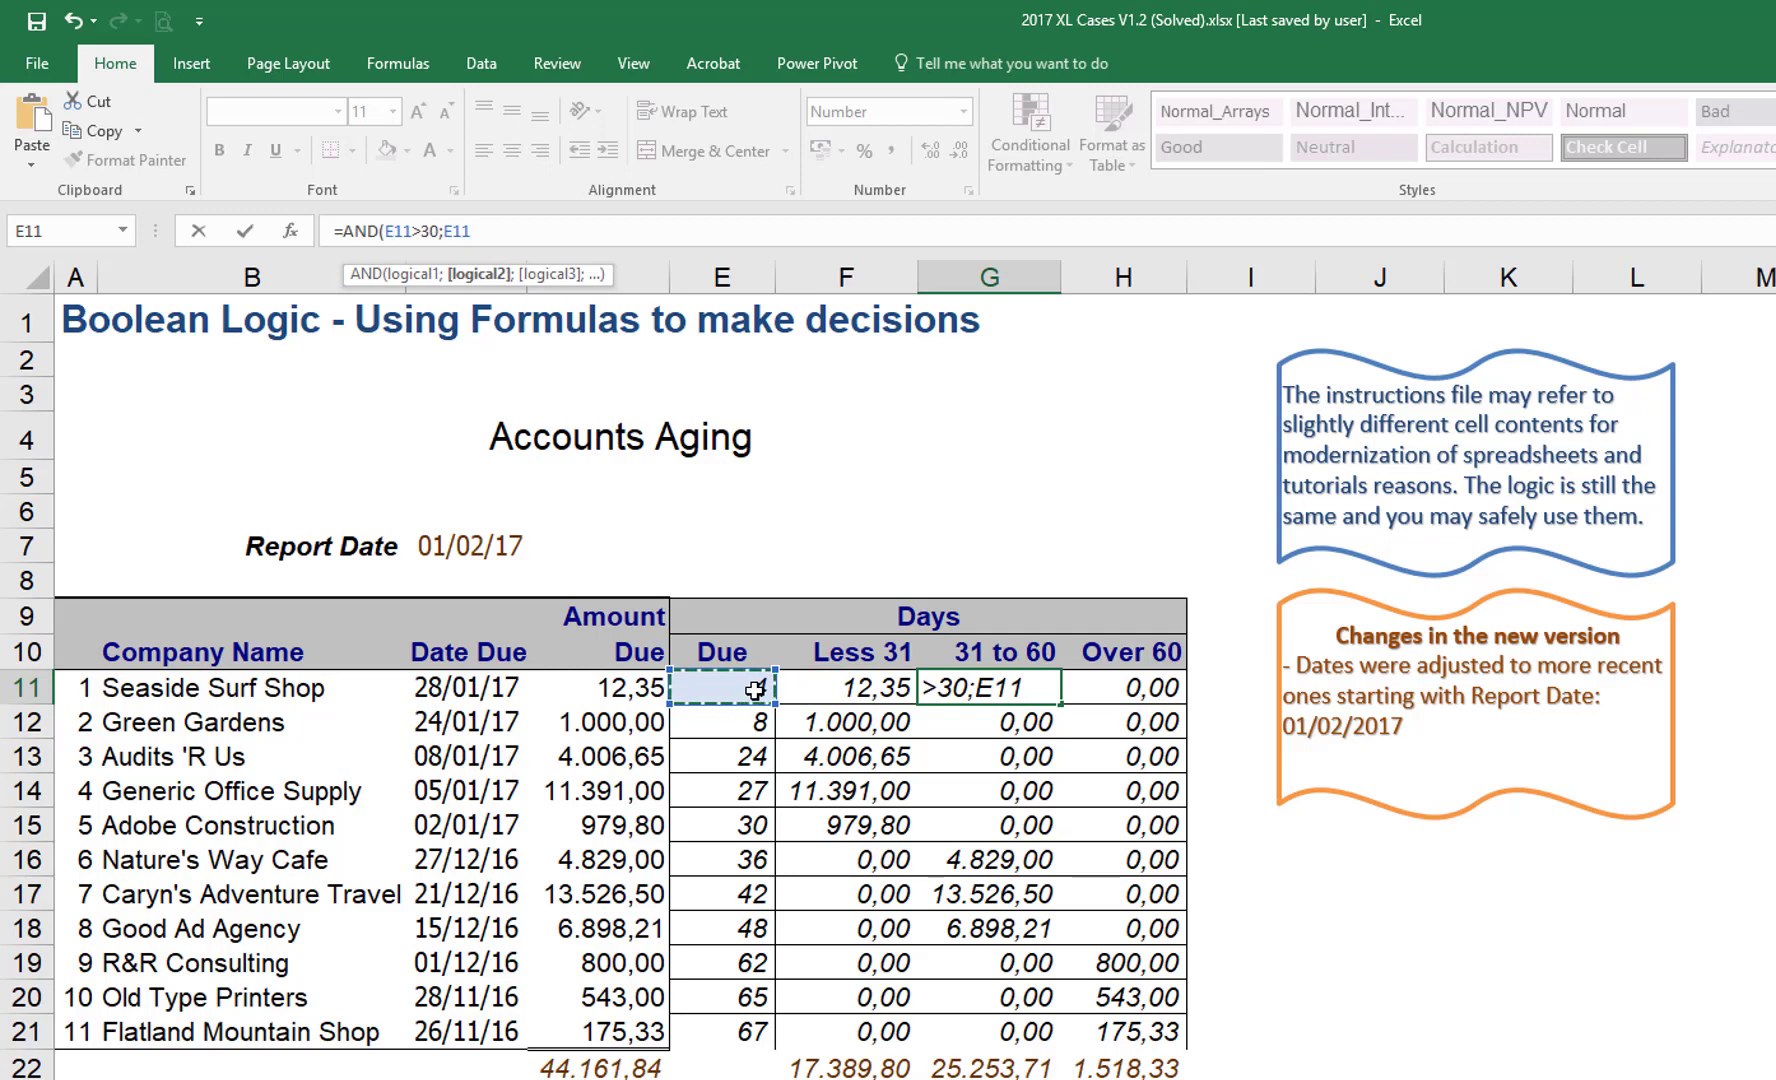
text(<61)
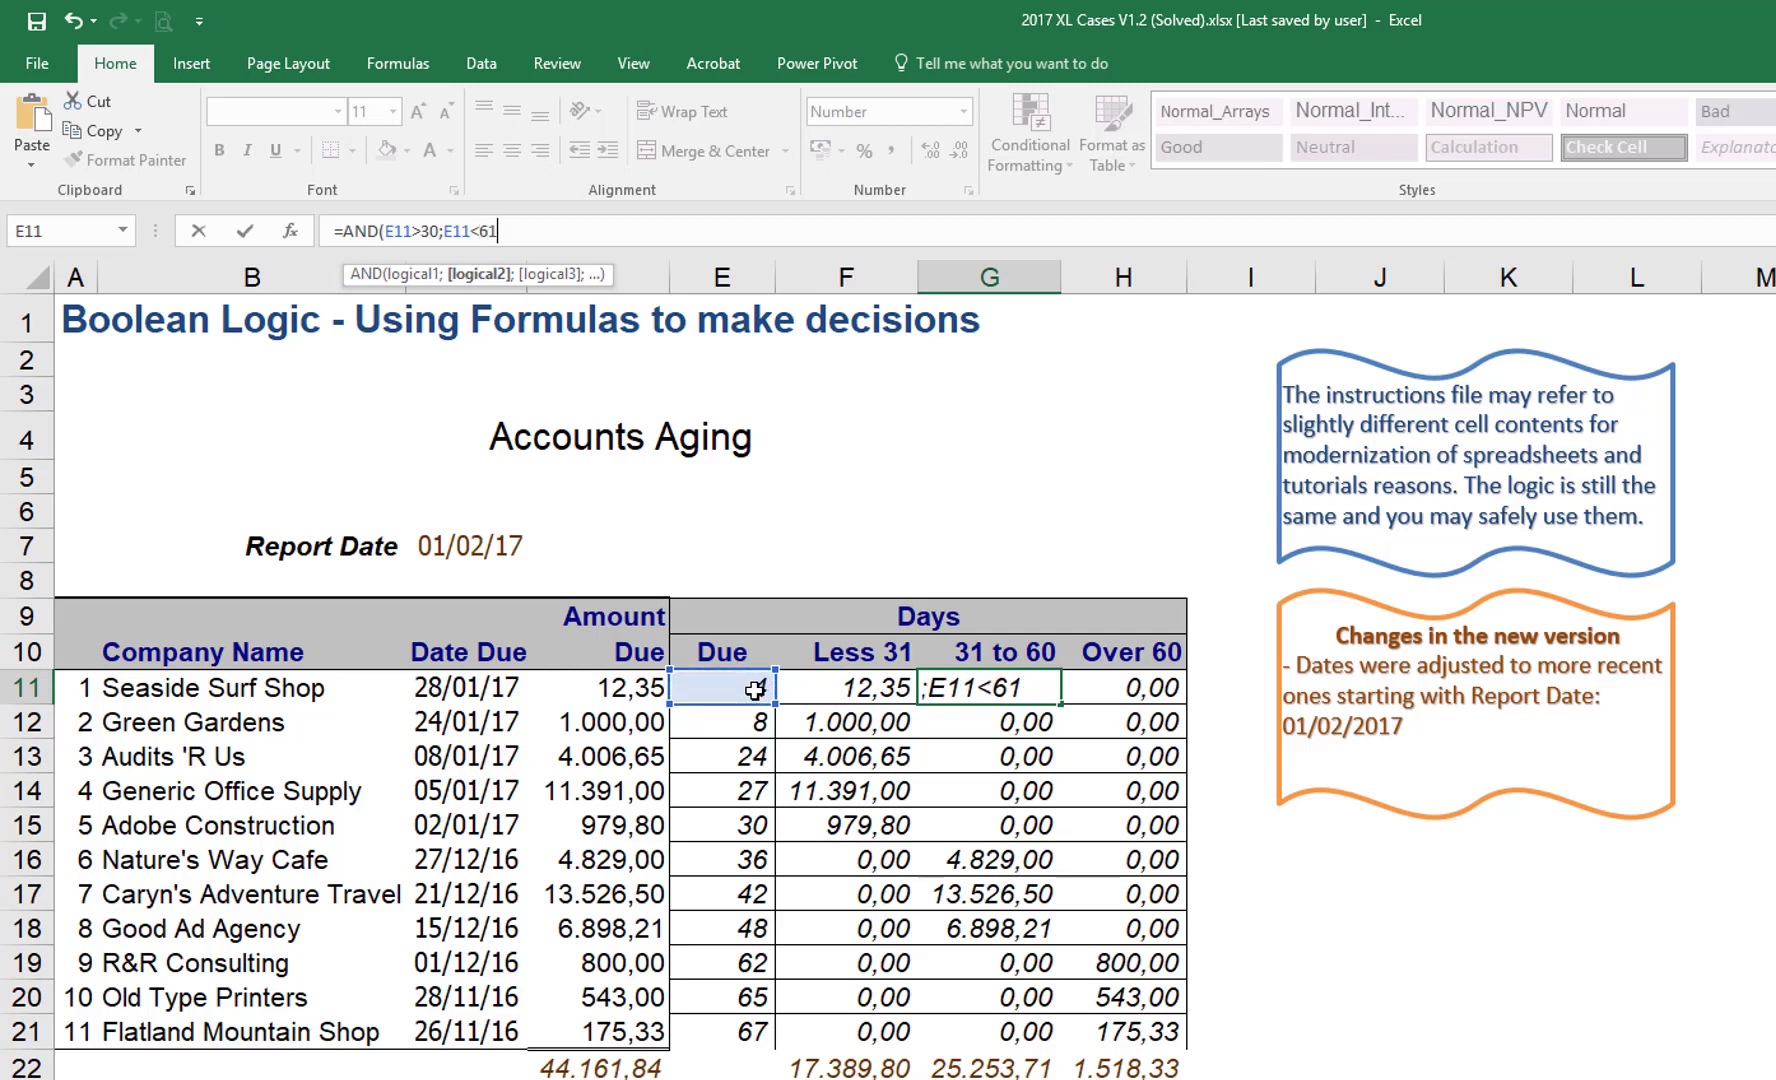
text())
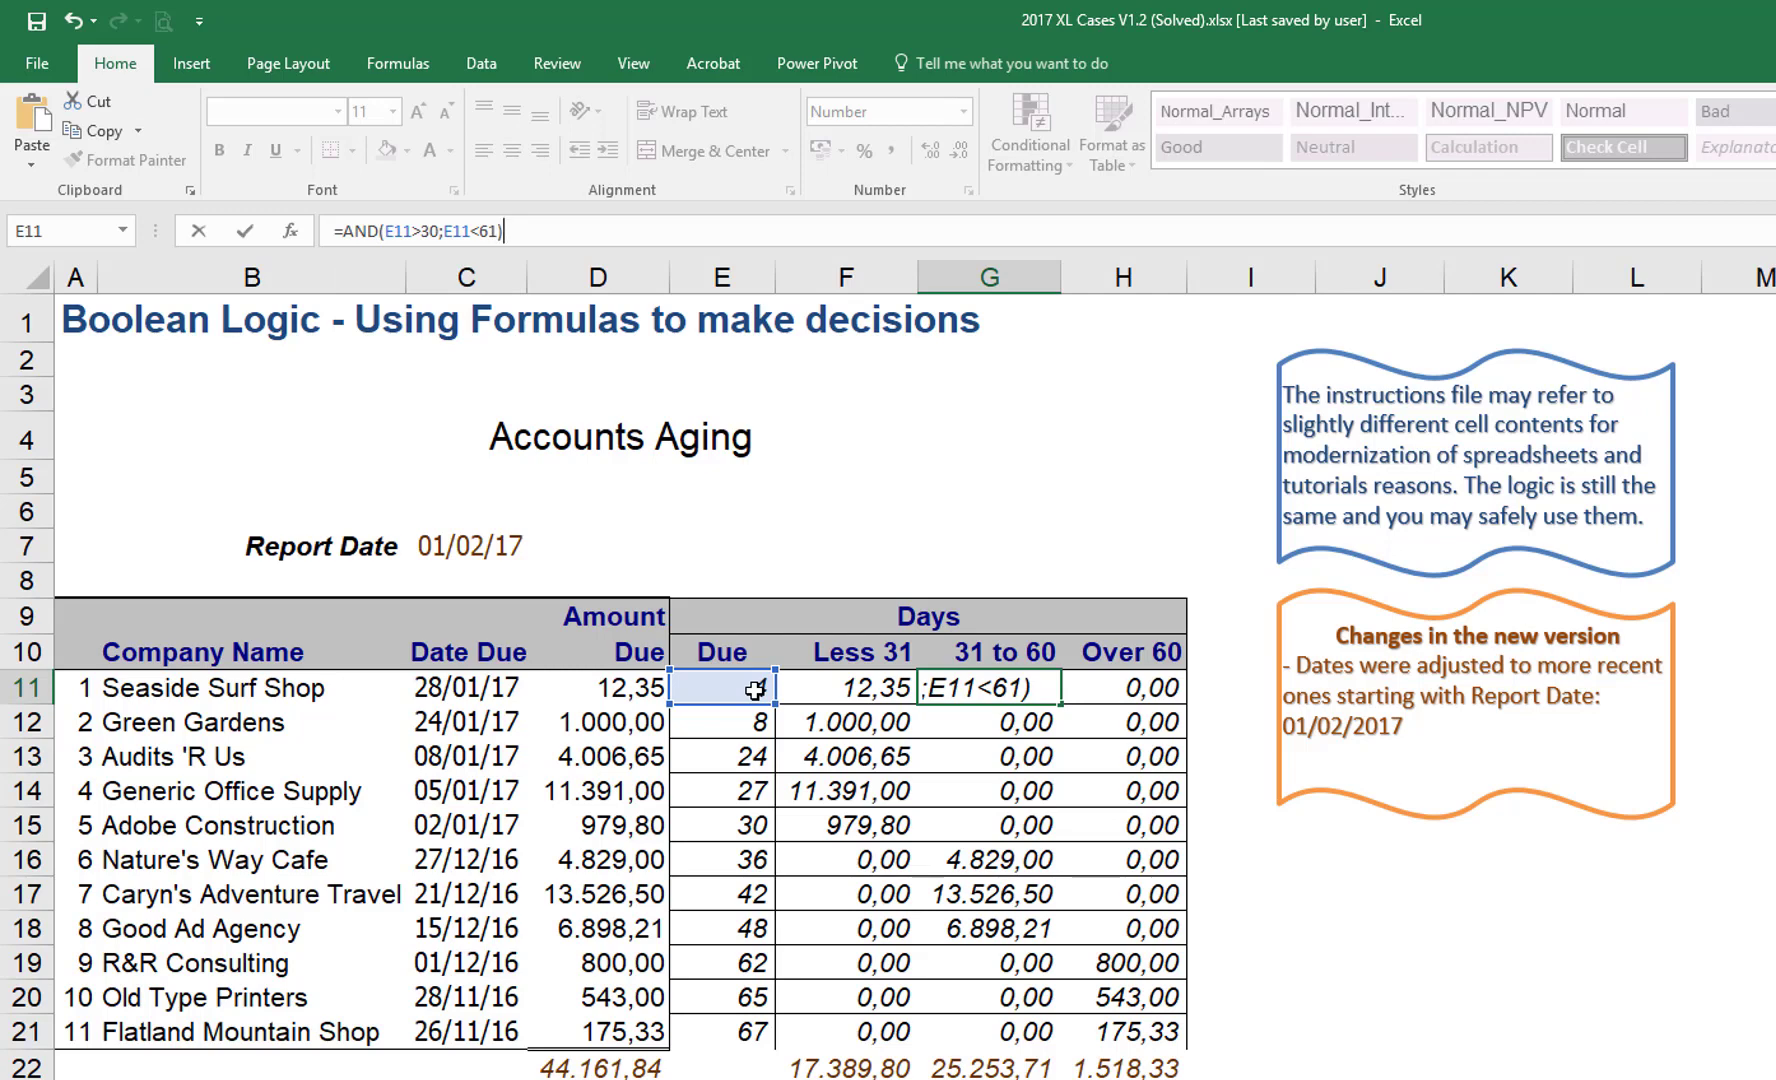
text(*)
click(588, 690)
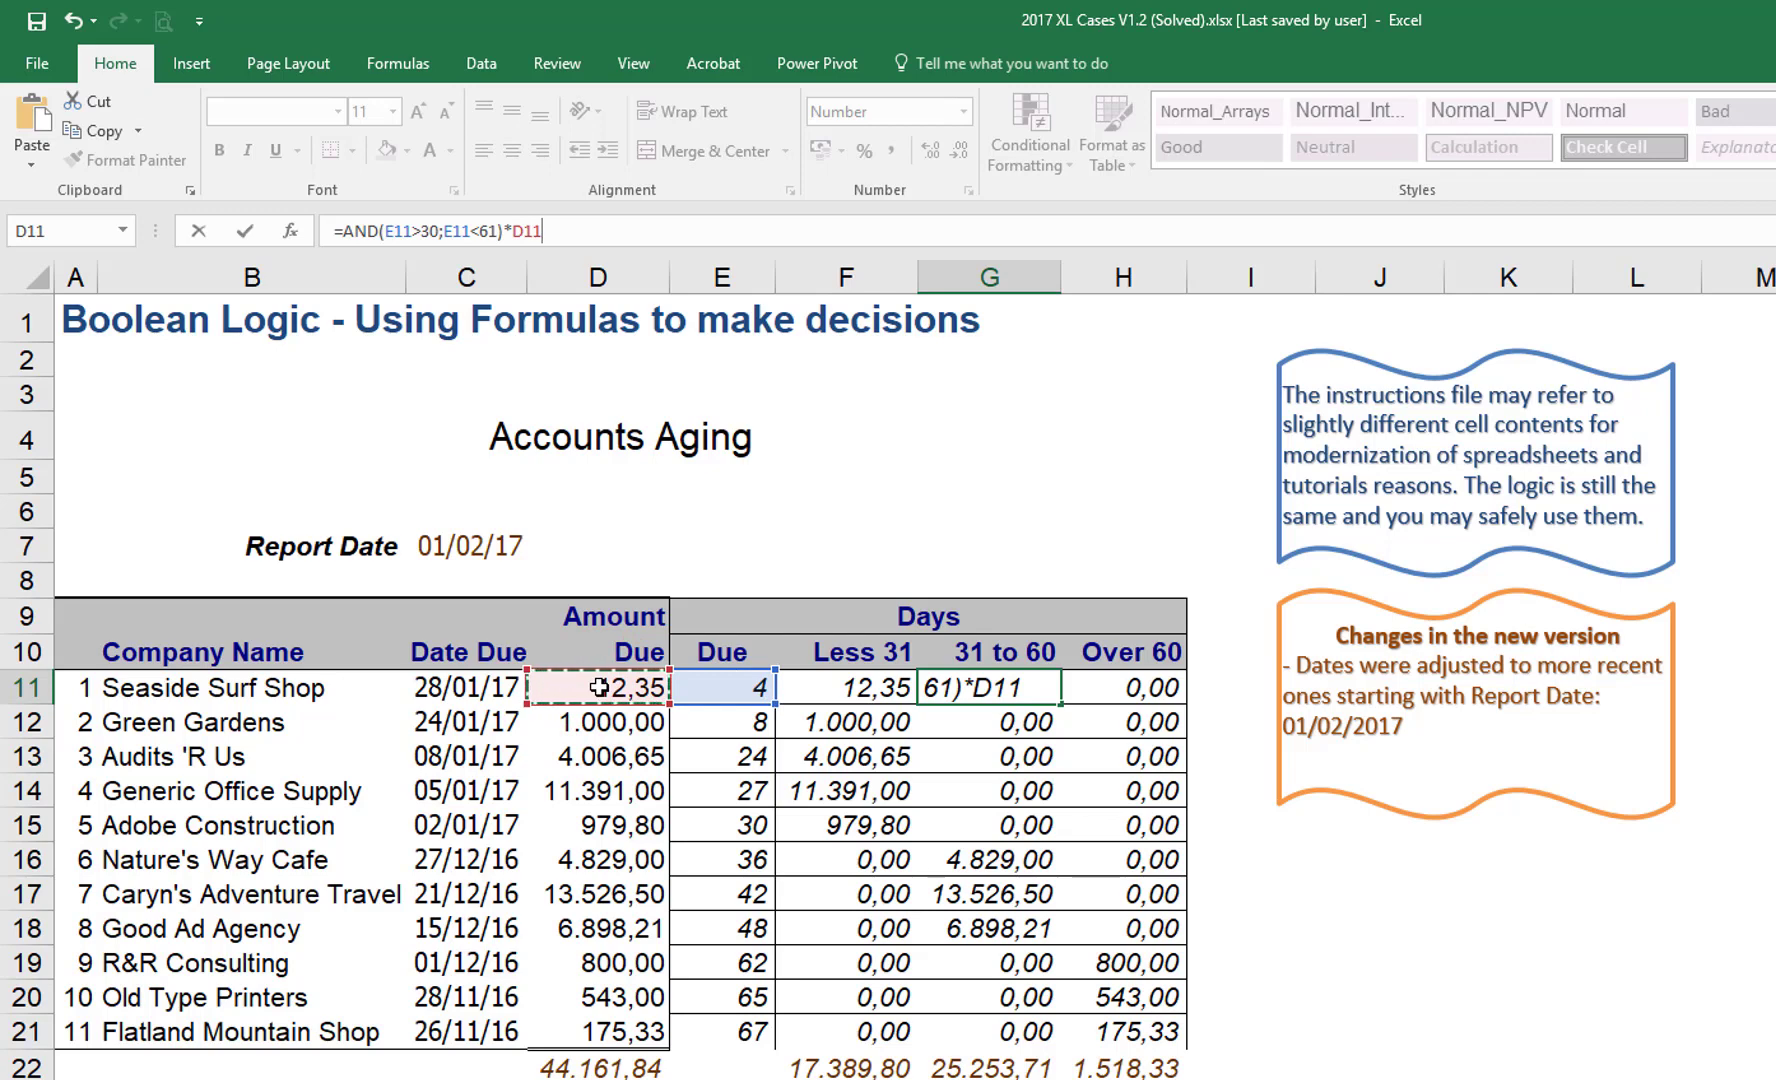
key(Return)
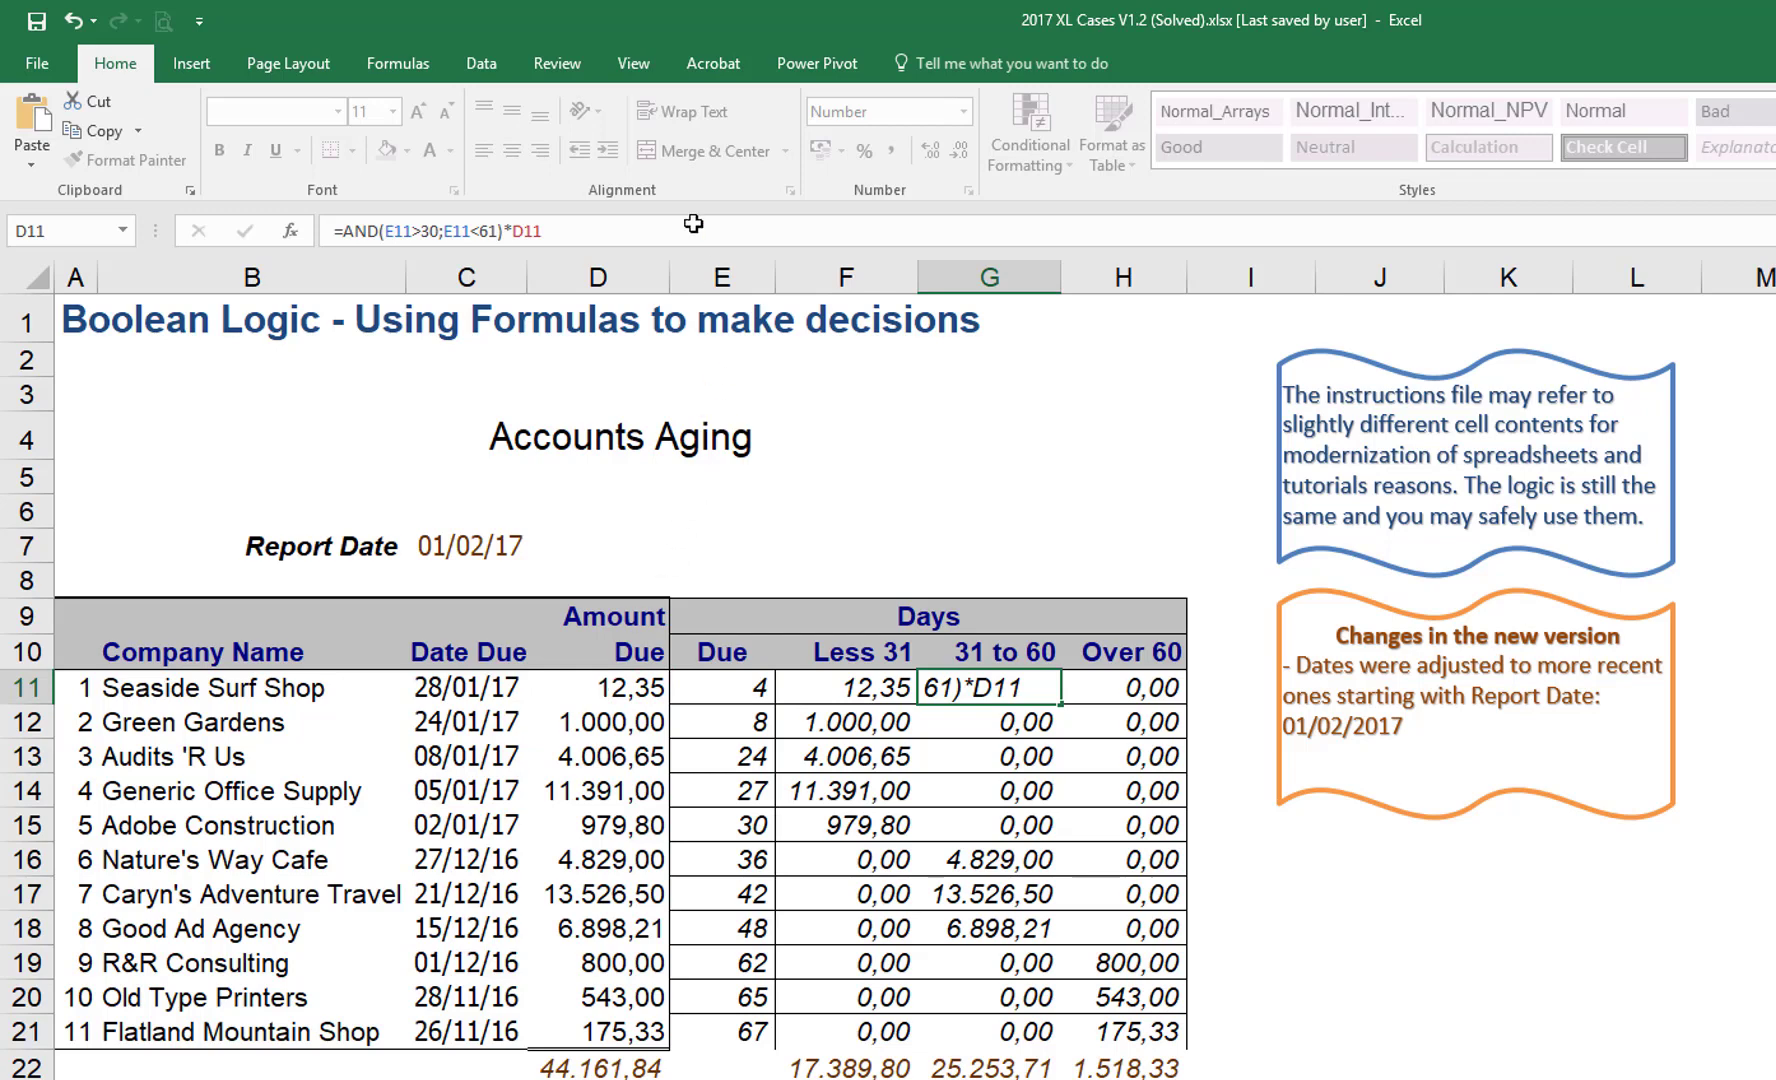
key(Return)
- Copy the AND formula from G11 down the 31 to 60 column through G21 and open G11's formula for review
click(1012, 688)
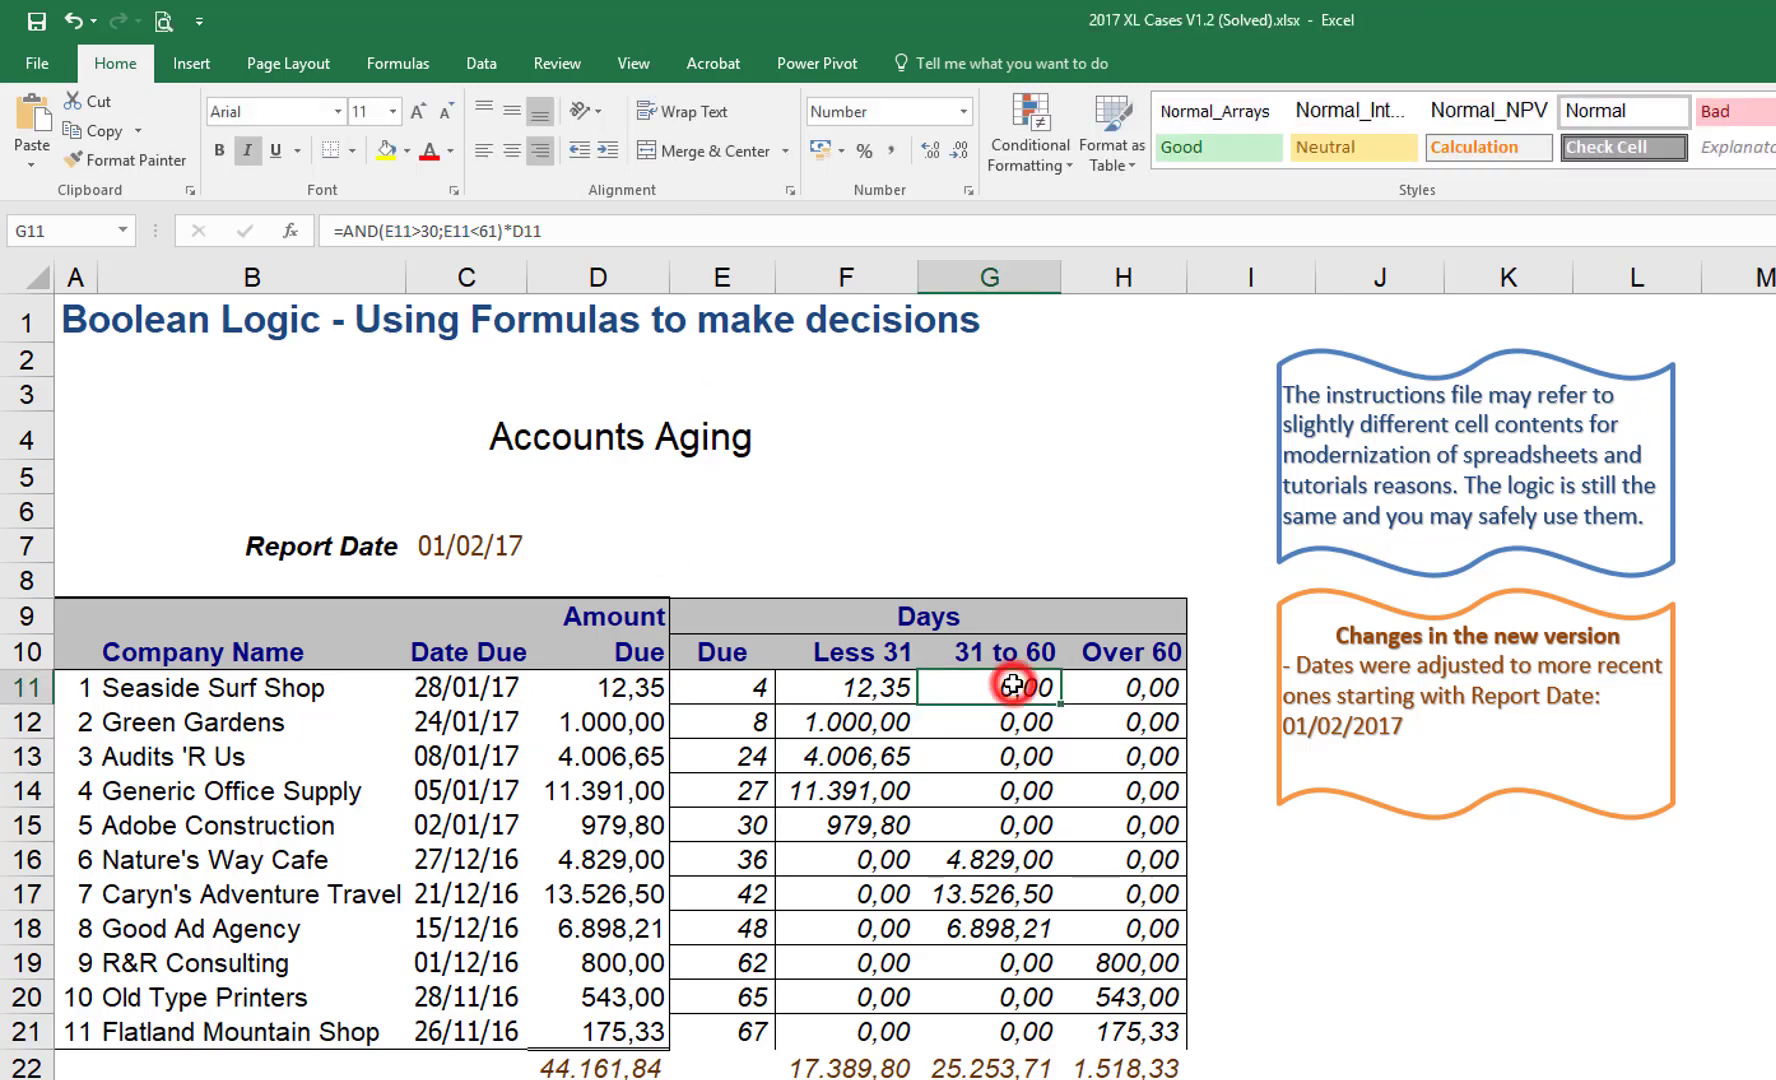
drag(1068, 694, 1040, 1038)
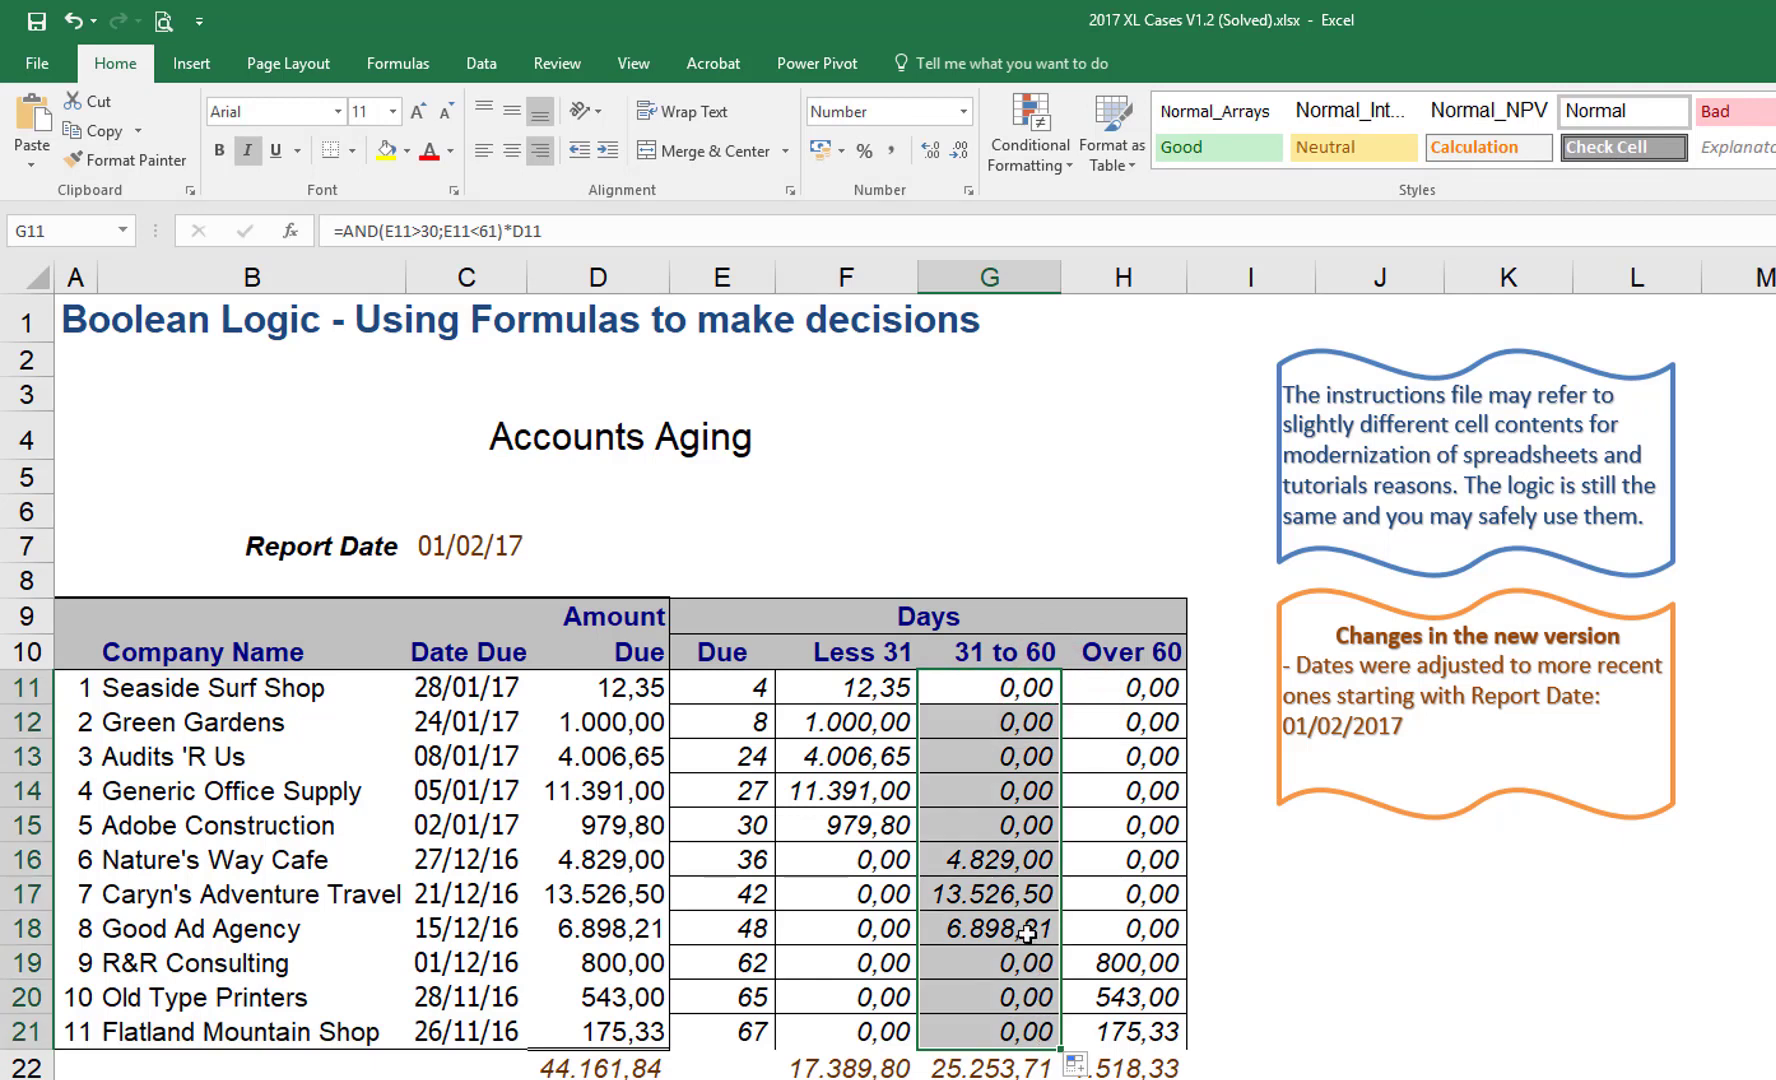
click(557, 233)
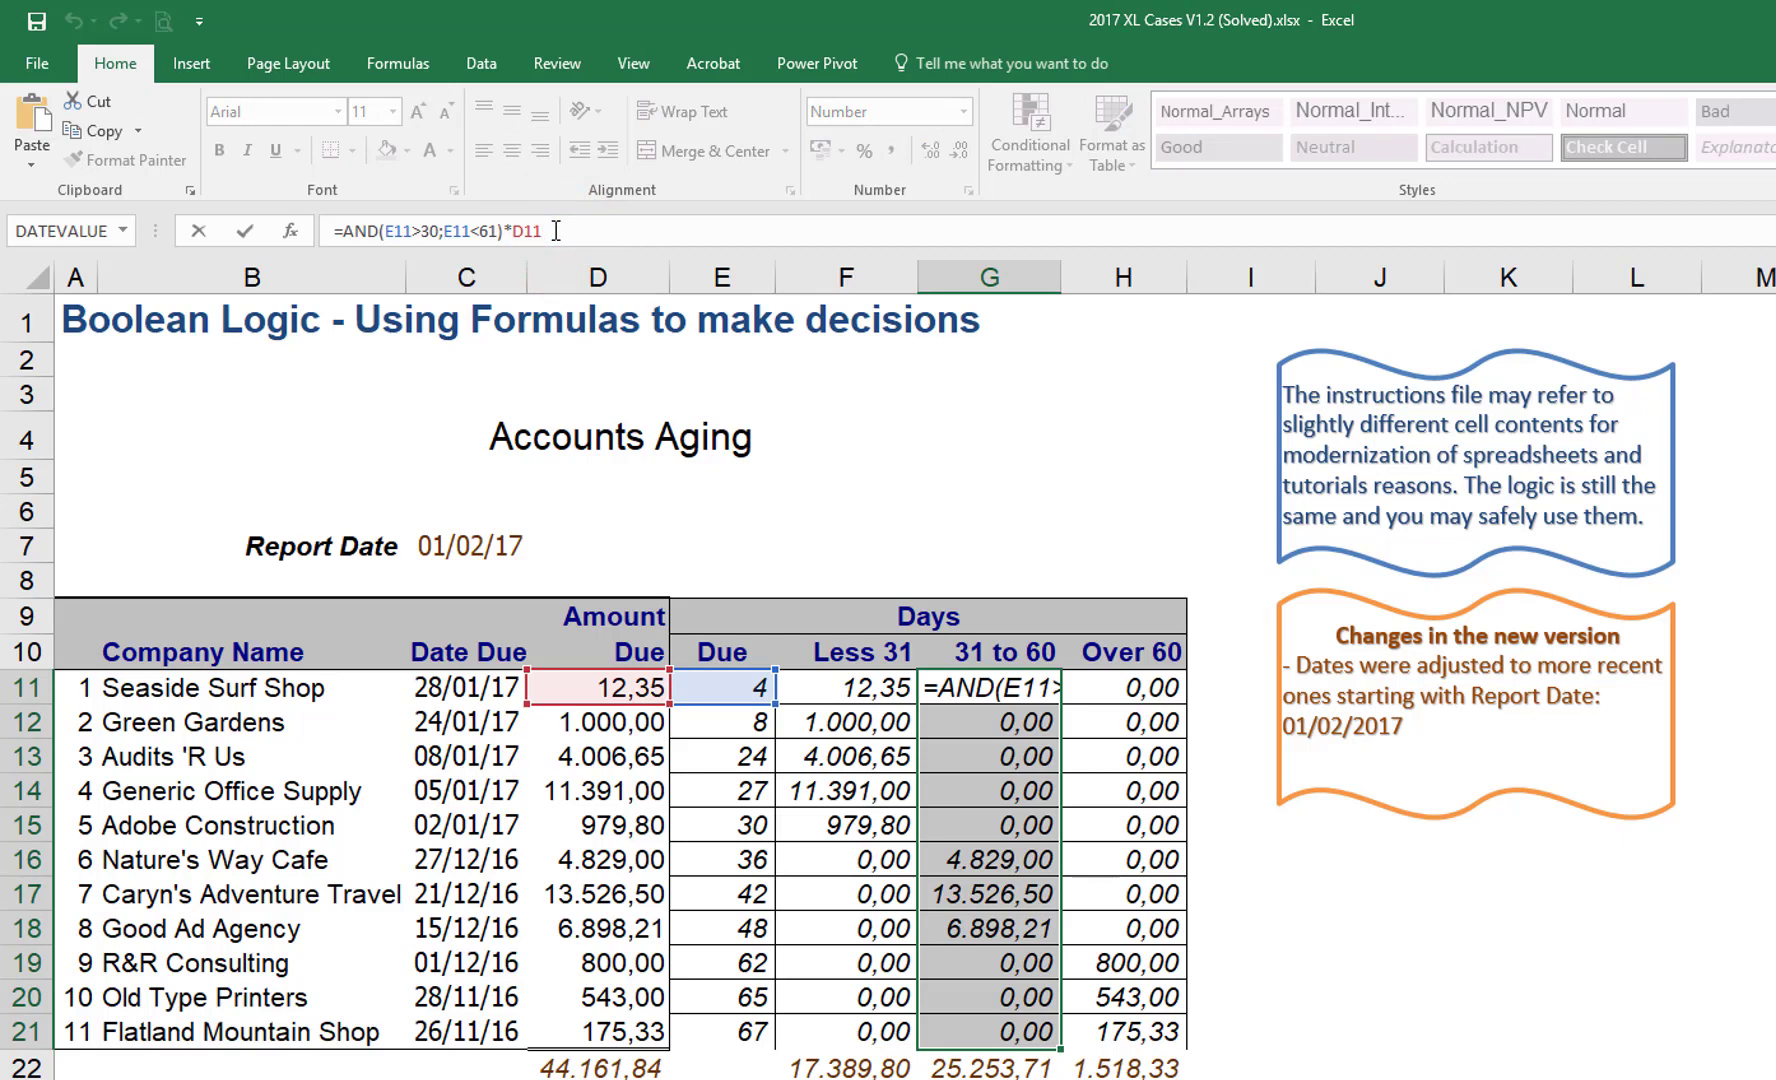